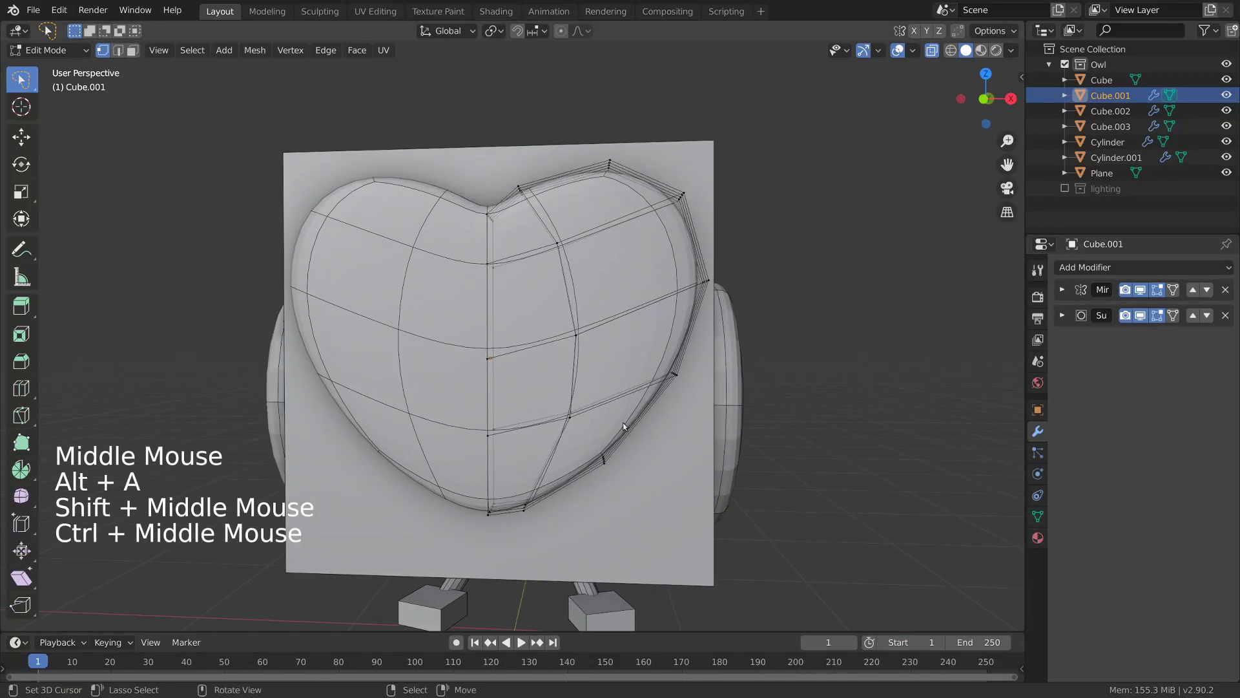
Step: Isolate the owl's heart-shaped face in local view with nothing selected in the mesh
{"action": "middle_click", "coordinate": [624, 426], "text": "alt"}
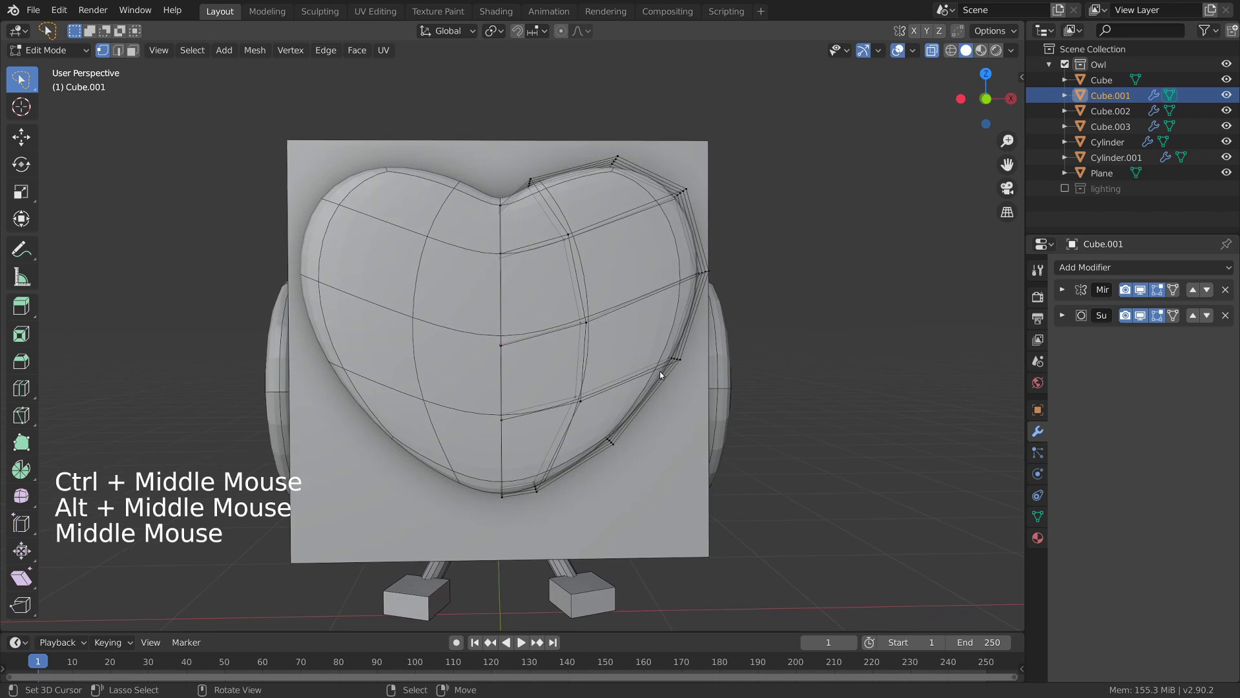
{"action": "key", "text": "KP_Divide"}
{"action": "key", "text": "alt+a"}
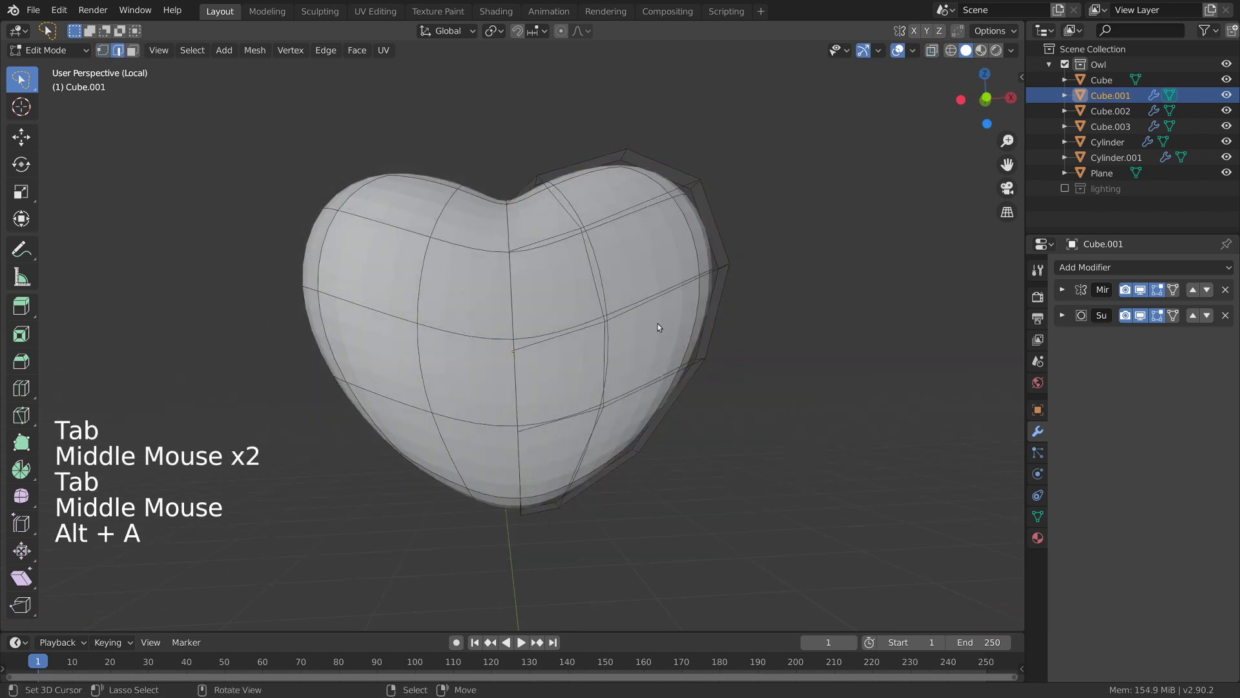
Step: Add a vertical loop cut to the heart's editable half, between its centre line and the neighbouring edge loop
{"action": "key", "text": "3"}
{"action": "middle_click_drag", "start_coordinate": [611, 343], "coordinate": [613, 336]}
{"action": "key", "text": "ctrl+r"}
{"action": "left_click", "coordinate": [568, 335]}
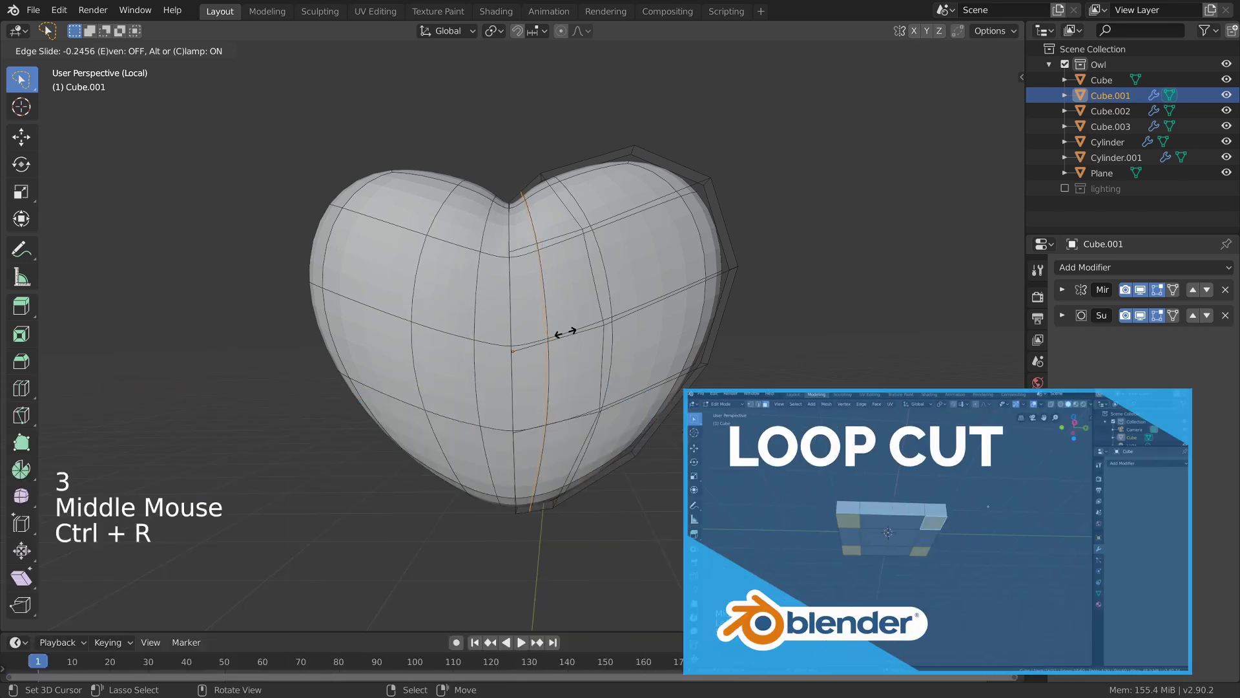
{"action": "left_click", "coordinate": [567, 336]}
{"action": "middle_click_drag", "start_coordinate": [567, 337], "coordinate": [579, 403], "text": "shift"}
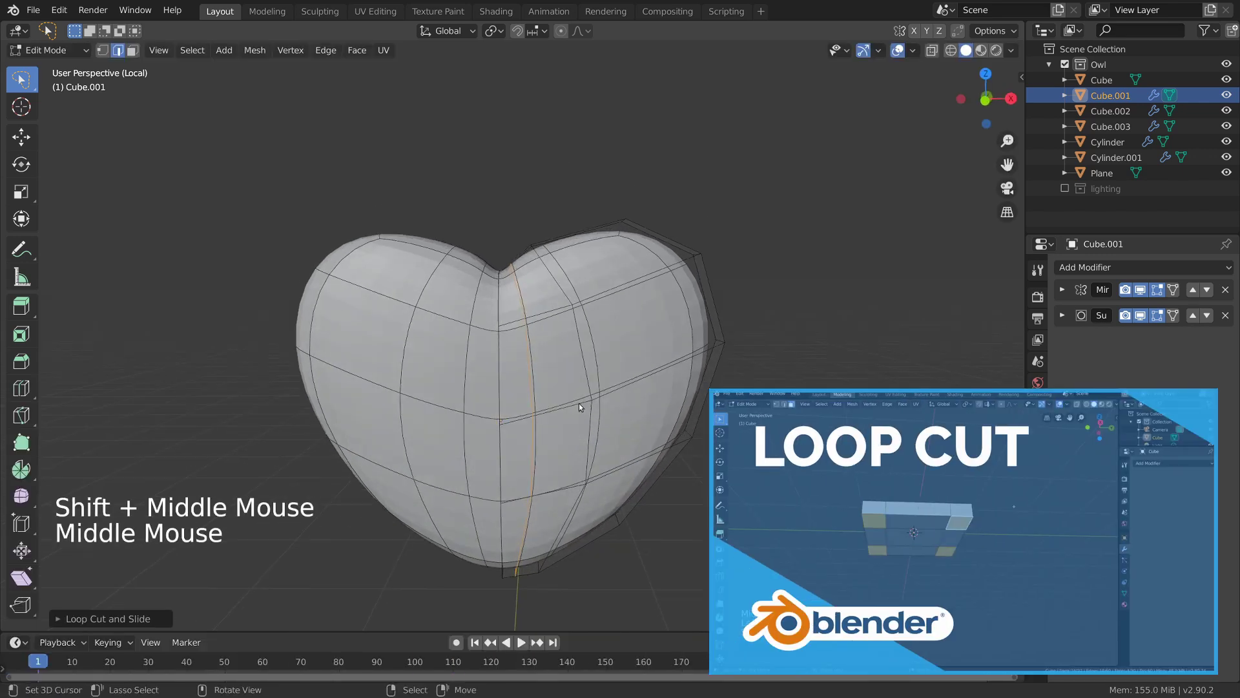
Step: Slide the upper edge beside the heart's notch outward along the lobe and raise it in front view
{"action": "left_click", "coordinate": [1157, 315]}
{"action": "key", "text": "alt+a"}
{"action": "middle_click_drag", "start_coordinate": [568, 439], "coordinate": [558, 249]}
{"action": "key", "text": "2"}
{"action": "right_click", "coordinate": [545, 257]}
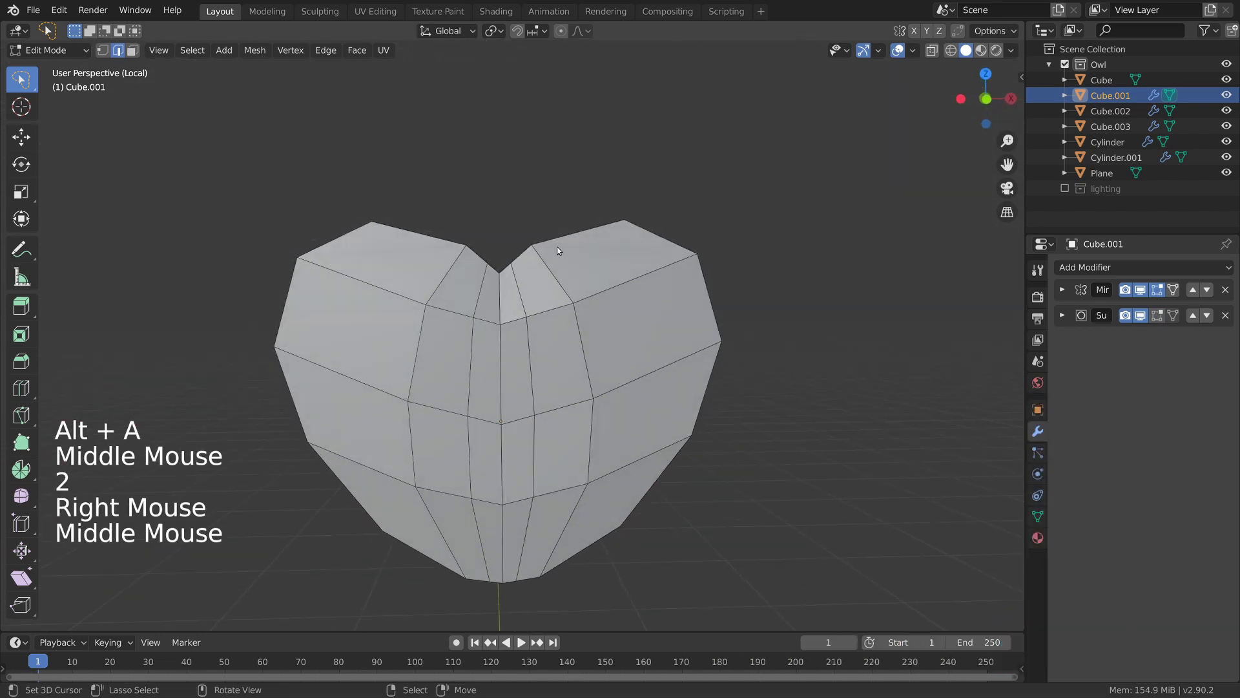
{"action": "left_click", "coordinate": [1157, 317]}
{"action": "key", "text": "g"}
{"action": "left_click", "coordinate": [648, 306]}
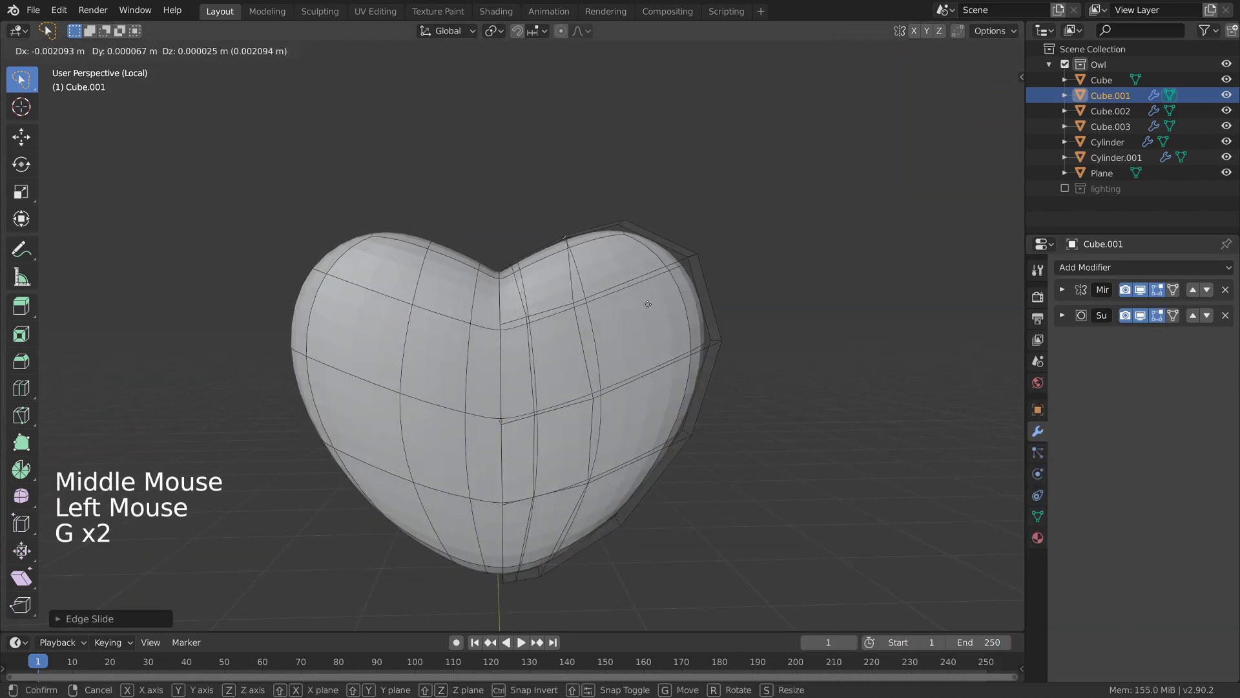
{"action": "key", "text": "grave"}
{"action": "key", "text": "g"}
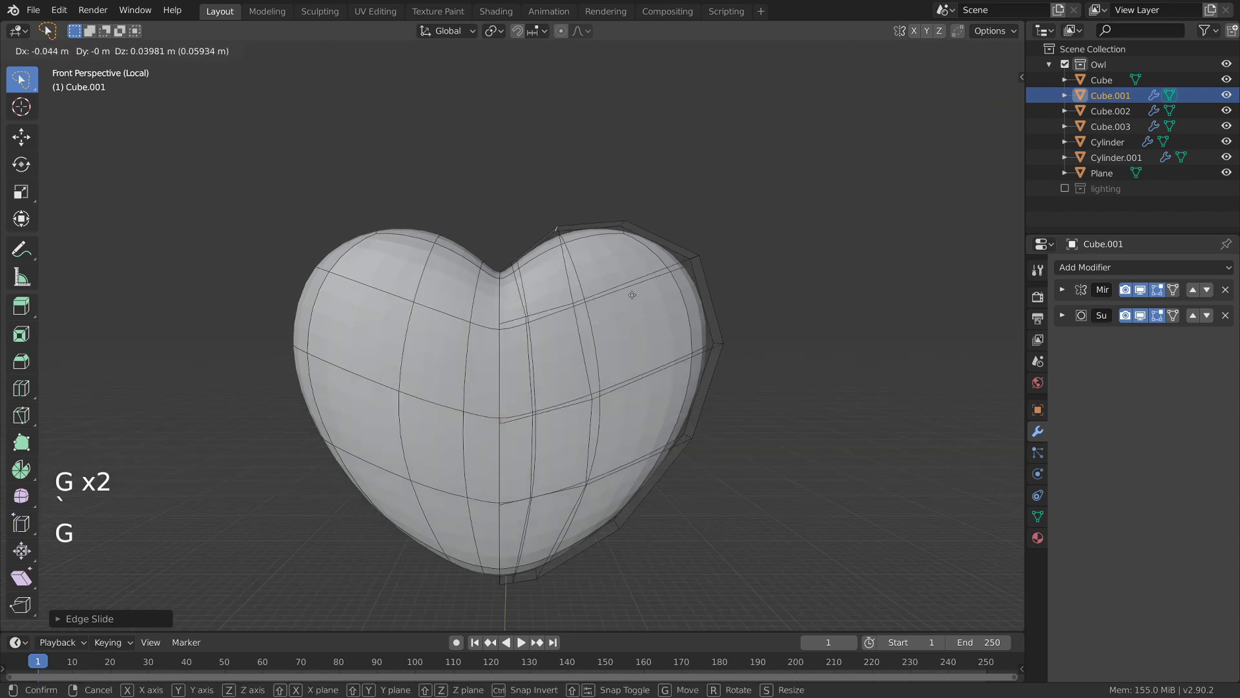
{"action": "left_click", "coordinate": [632, 294]}
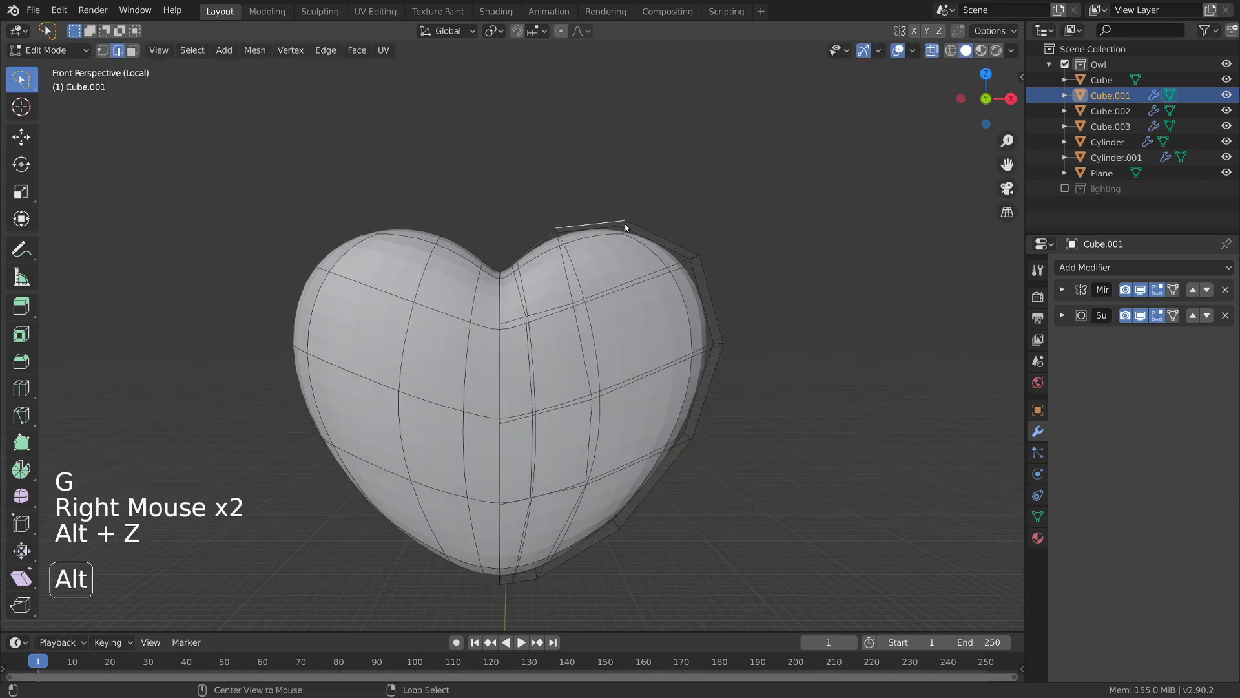
Step: Move the outer contour edges of the heart's right lobe one by one to round its outline
{"action": "key", "text": "g"}
{"action": "right_click", "coordinate": [694, 262]}
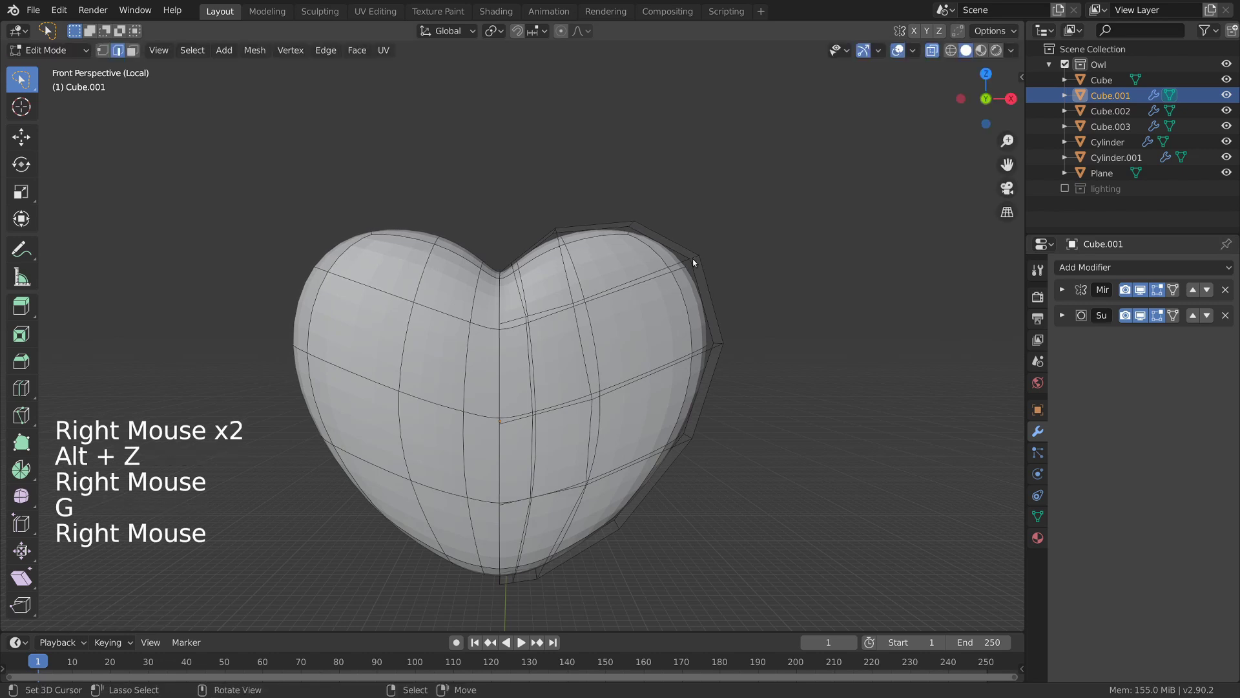
{"action": "key", "text": "g"}
{"action": "left_click", "coordinate": [707, 293]}
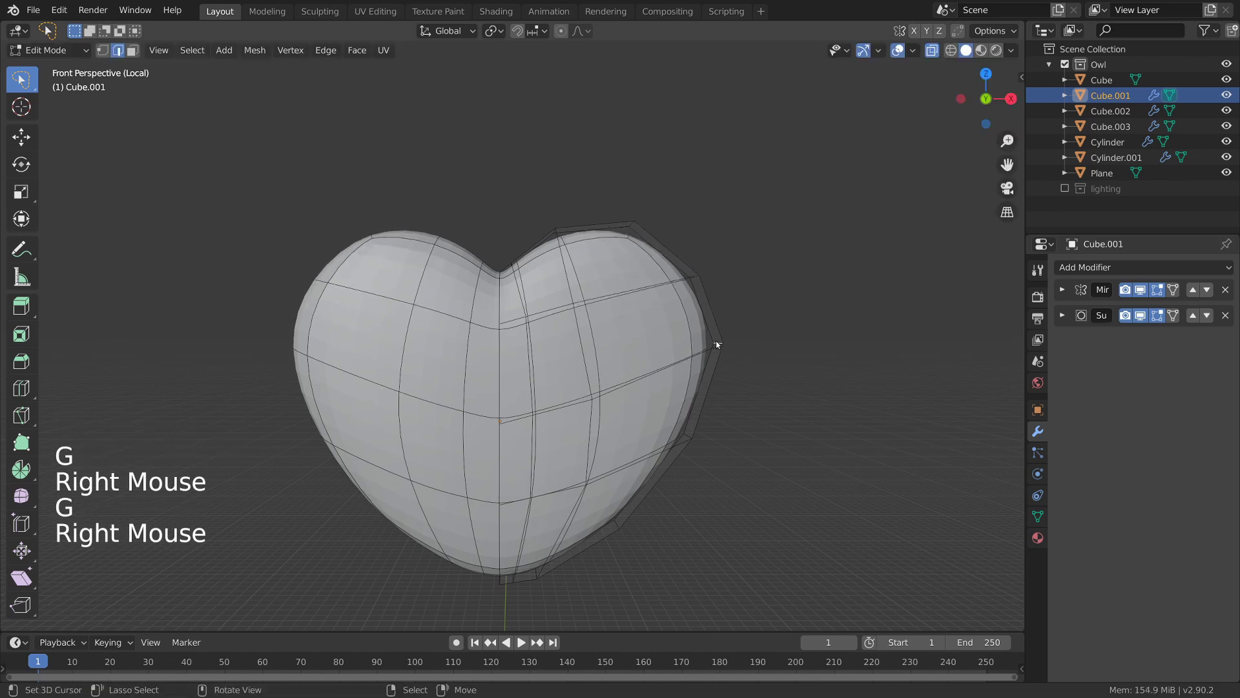
{"action": "key", "text": "g"}
{"action": "left_click", "coordinate": [719, 374]}
Step: Reshape the heart's bottom tip in front view by moving the edge beside the tip and the centre edge
{"action": "middle_click_drag", "start_coordinate": [536, 575], "coordinate": [536, 476], "text": "shift"}
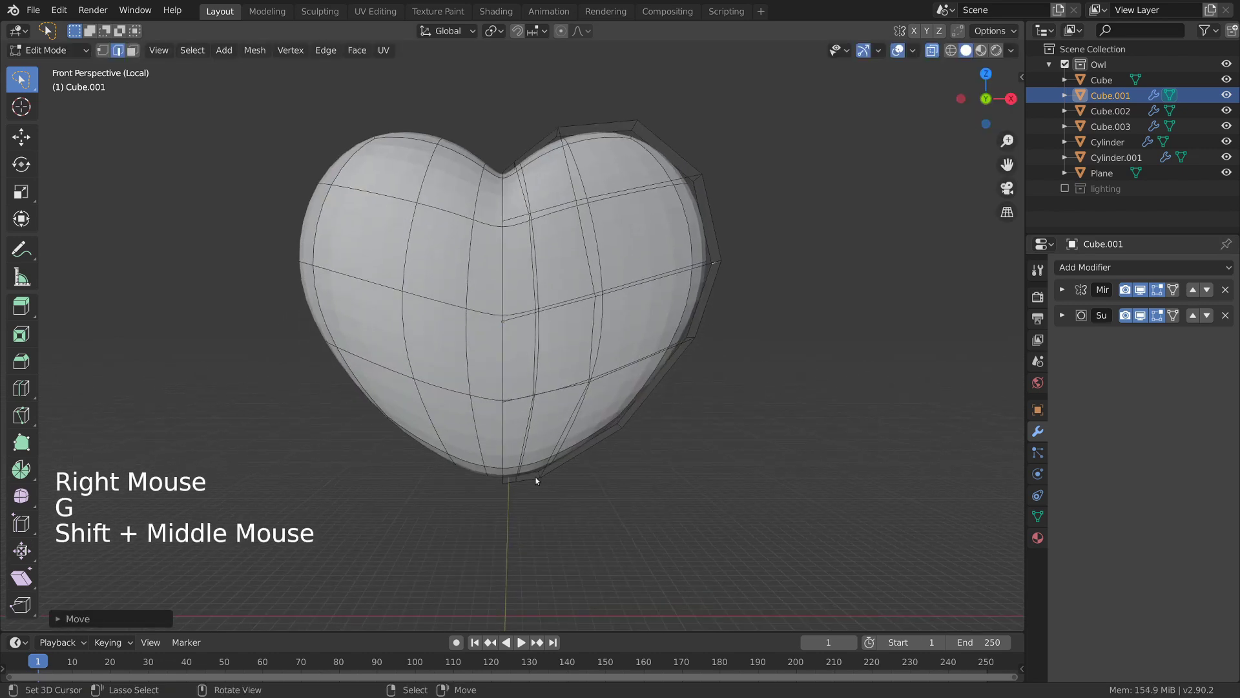
{"action": "middle_click_drag", "start_coordinate": [534, 544], "coordinate": [531, 484]}
{"action": "right_click", "coordinate": [526, 478]}
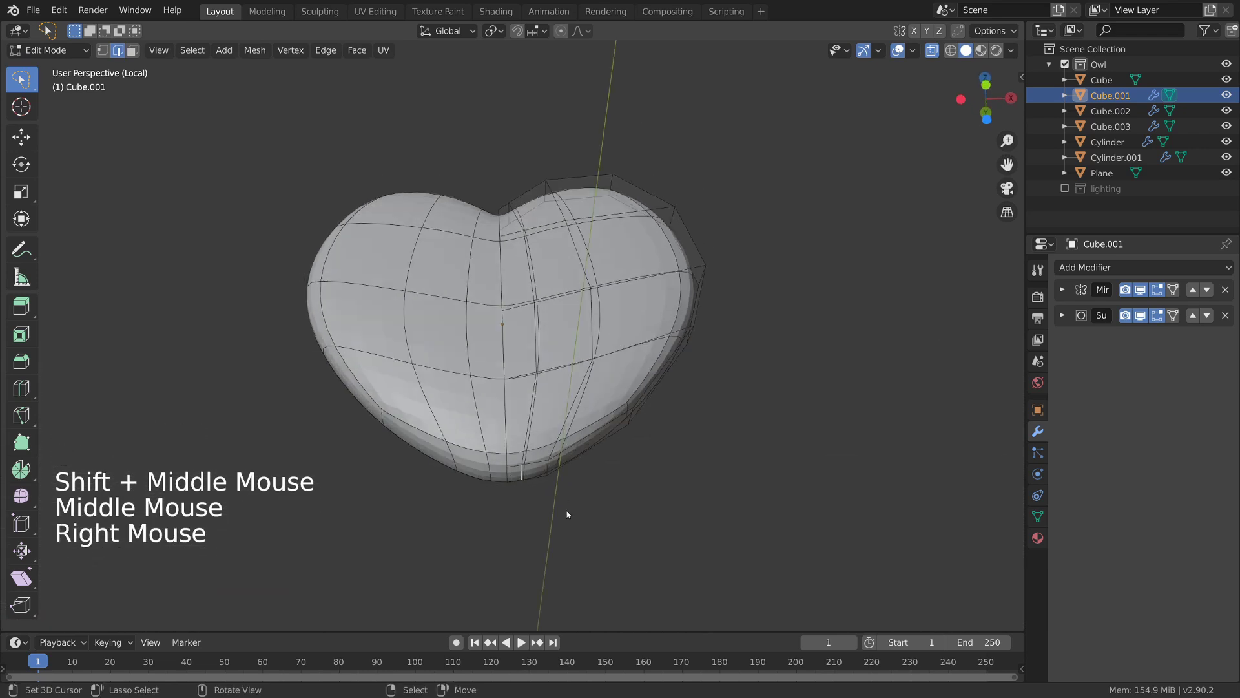
{"action": "key", "text": "grave"}
{"action": "left_click", "coordinate": [517, 452]}
{"action": "mouse_move", "coordinate": [590, 465]}
{"action": "middle_mouse_down", "text": "shift"}
{"action": "mouse_move", "coordinate": [591, 399]}
{"action": "mouse_move", "coordinate": [592, 443]}
{"action": "middle_mouse_up", "text": "shift"}
{"action": "key", "text": "g"}
{"action": "left_click", "coordinate": [569, 445]}
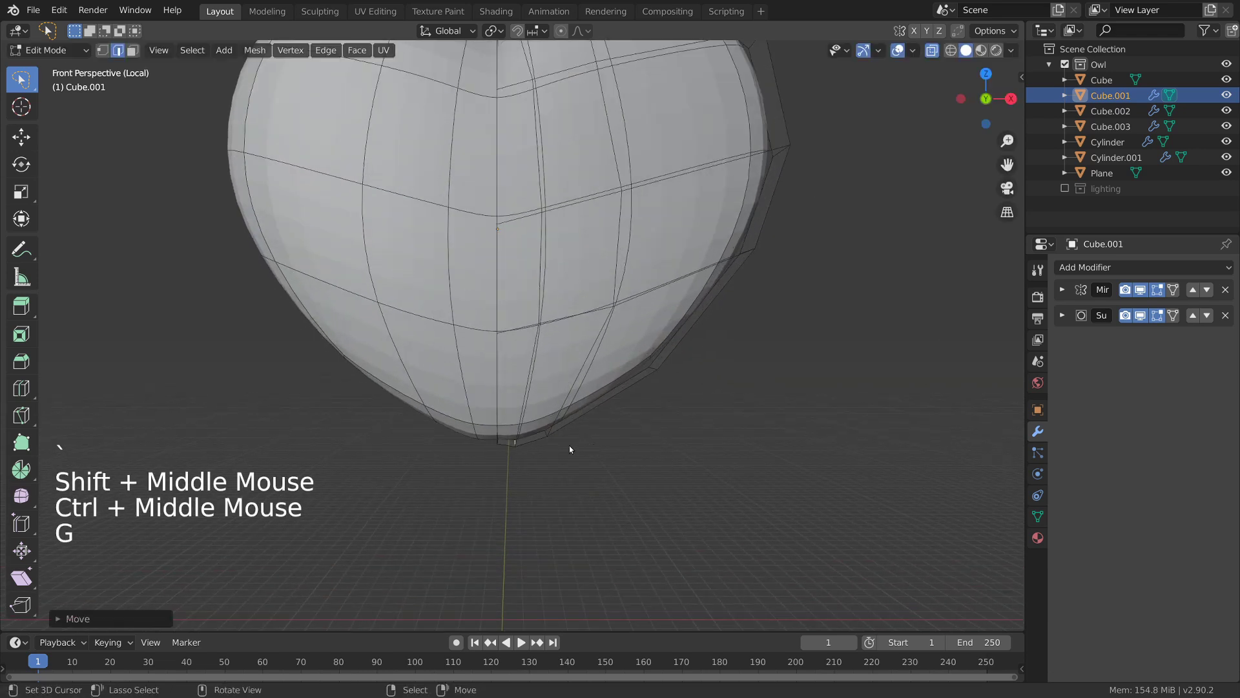
{"action": "right_click", "coordinate": [499, 441]}
{"action": "key", "text": "g"}
{"action": "left_click", "coordinate": [533, 475]}
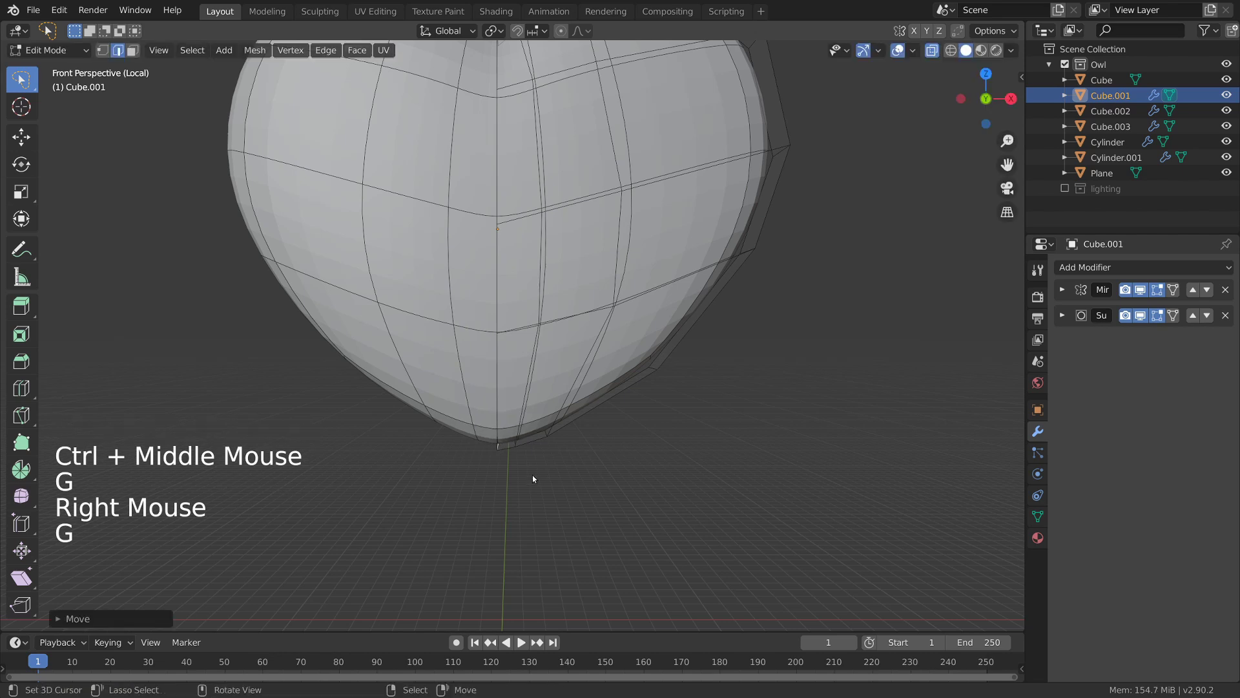
Step: Move the vertical edge loop in the middle of the right lobe slightly outward, and deselect it
{"action": "middle_click_drag", "start_coordinate": [532, 475], "coordinate": [619, 336], "text": "shift"}
{"action": "right_click", "coordinate": [638, 307], "text": "alt"}
{"action": "key", "text": "g"}
{"action": "key", "text": "g"}
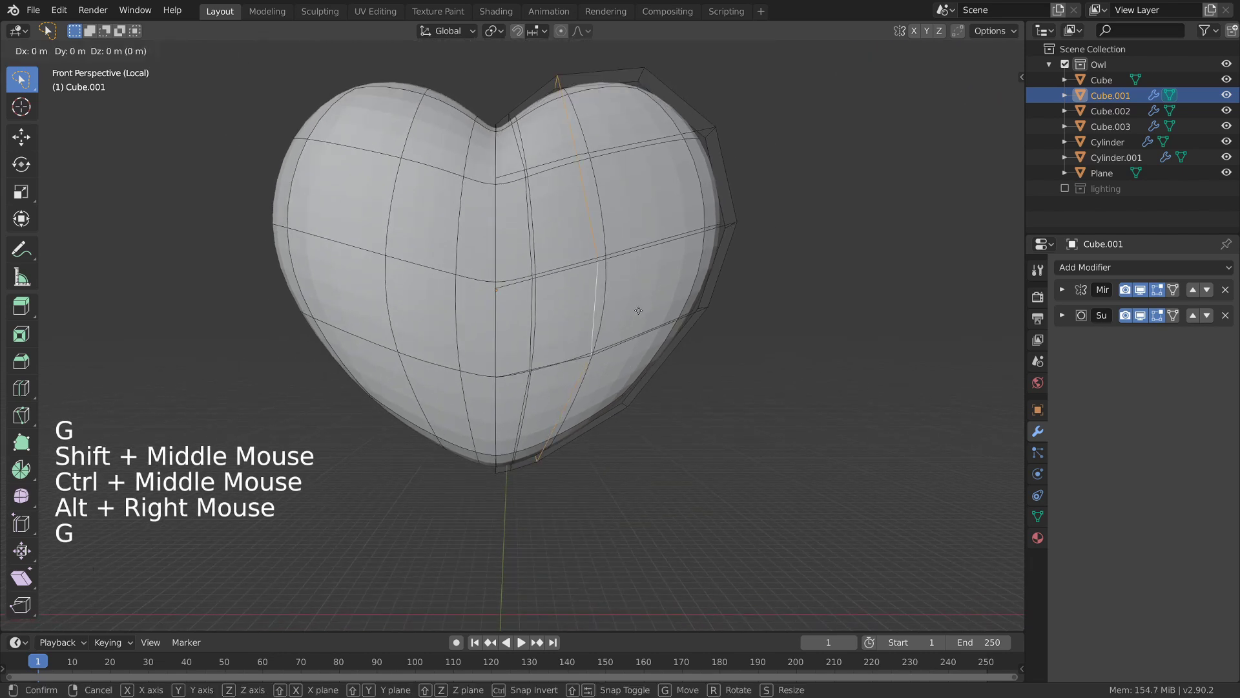
{"action": "left_click", "coordinate": [644, 309]}
{"action": "key", "text": "alt+a"}
{"action": "middle_click_drag", "start_coordinate": [645, 309], "coordinate": [649, 380], "text": "shift"}
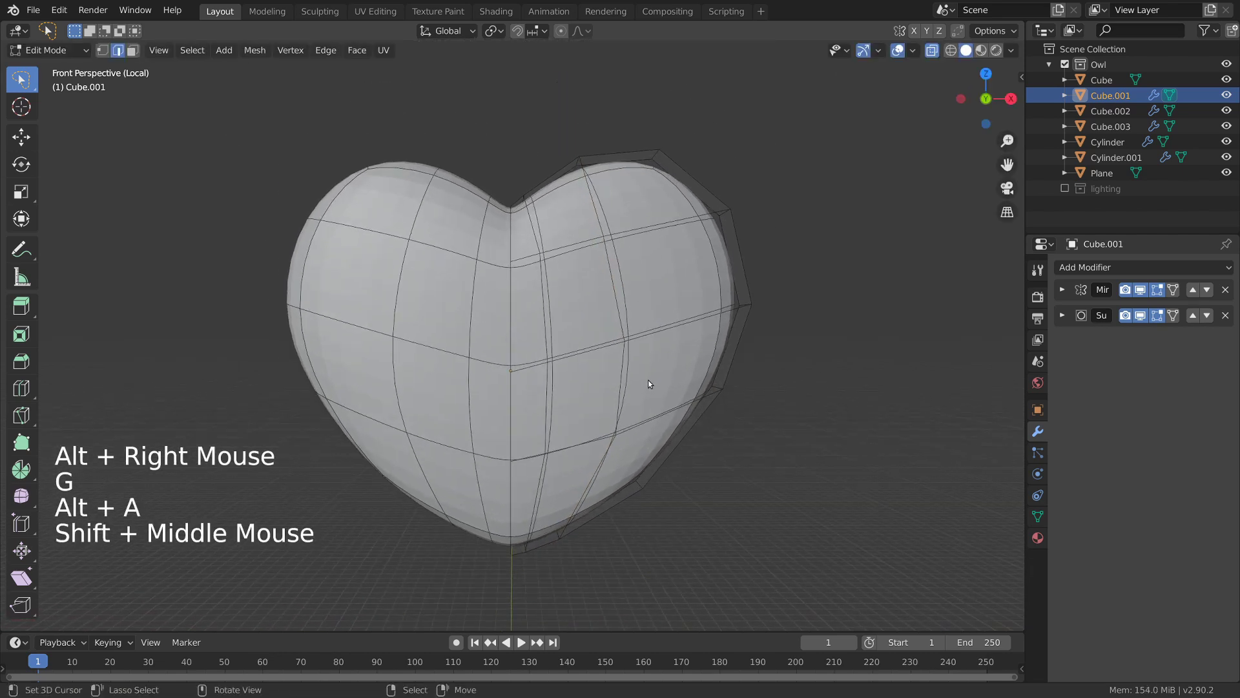
Step: Slide the vertical front edges next to the heart's centre line outward to widen the central strip
{"action": "right_click", "coordinate": [548, 317], "text": "shift"}
{"action": "key", "text": "g"}
{"action": "key", "text": "g"}
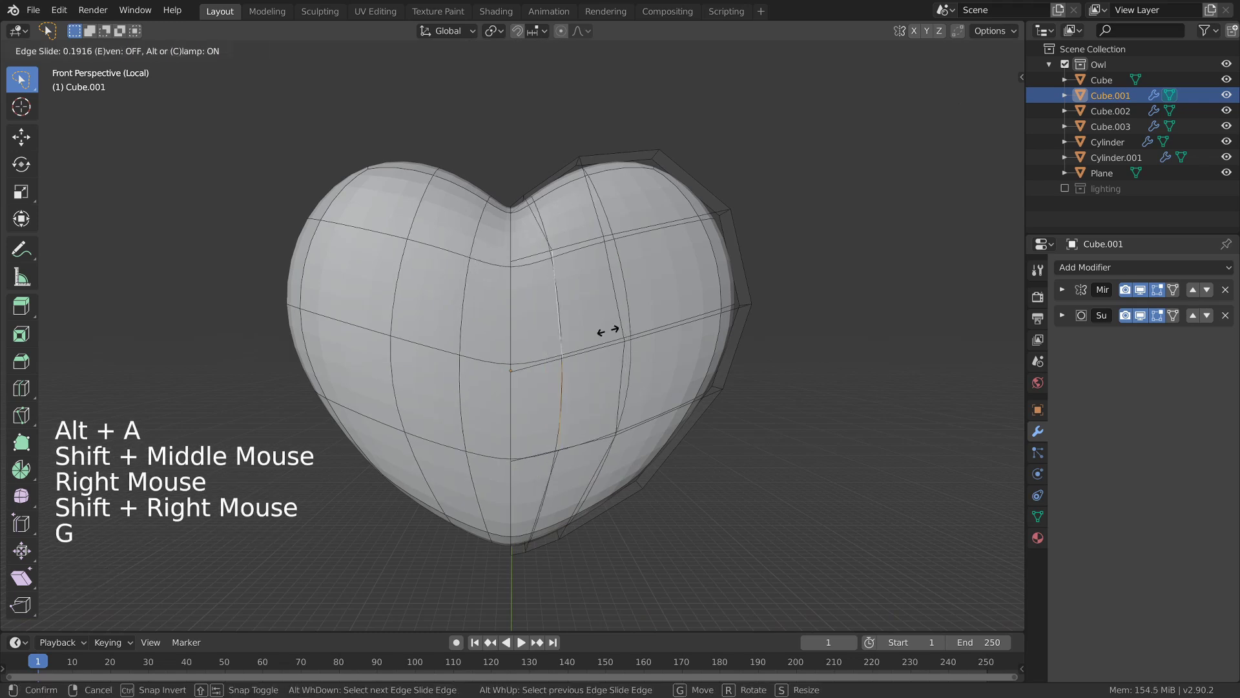
{"action": "left_click", "coordinate": [610, 331]}
{"action": "middle_click_drag", "start_coordinate": [665, 359], "coordinate": [596, 285]}
{"action": "key", "text": "alt+a"}
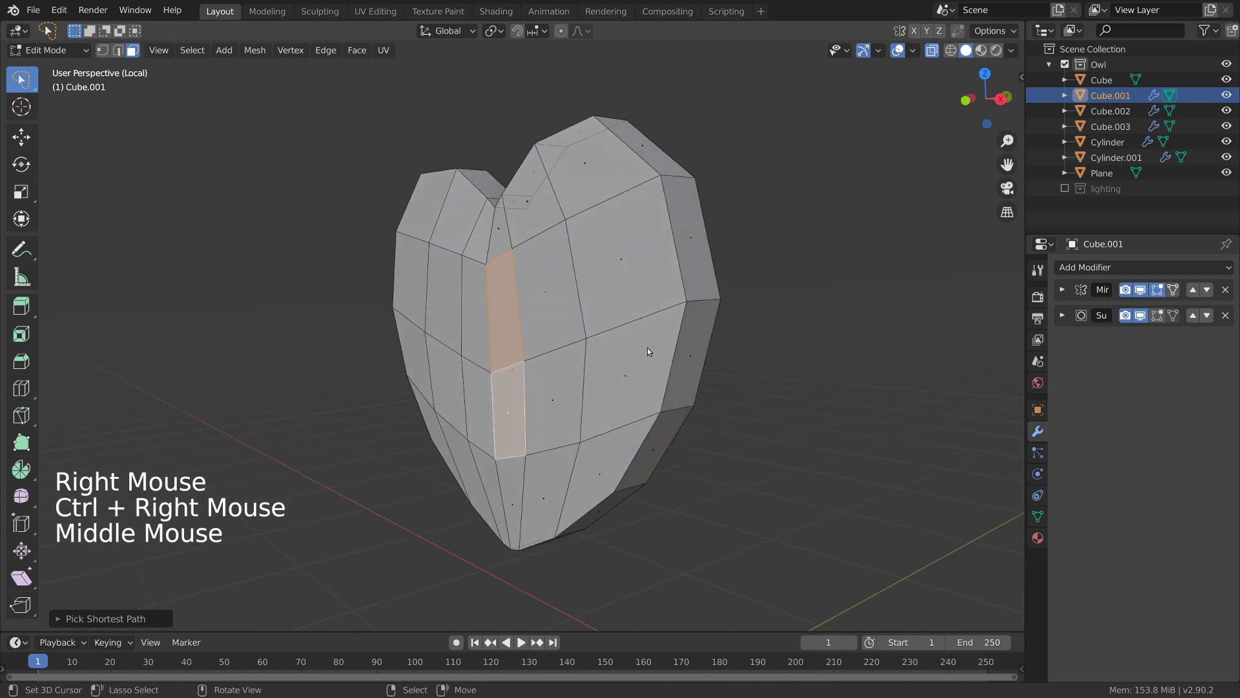
Step: Extrude the two selected faces beside the heart's centre line outward to form the nose ridge
{"action": "key", "text": "e"}
{"action": "left_click", "coordinate": [623, 358]}
{"action": "middle_click_drag", "start_coordinate": [623, 358], "coordinate": [630, 323], "text": "ctrl"}
{"action": "middle_click_drag", "start_coordinate": [581, 349], "coordinate": [535, 319]}
Step: Slide the nose ridge's top edge back until it meets the heart's surface
{"action": "key", "text": "1"}
{"action": "right_click", "coordinate": [476, 278]}
{"action": "key", "text": "g"}
{"action": "key", "text": "g"}
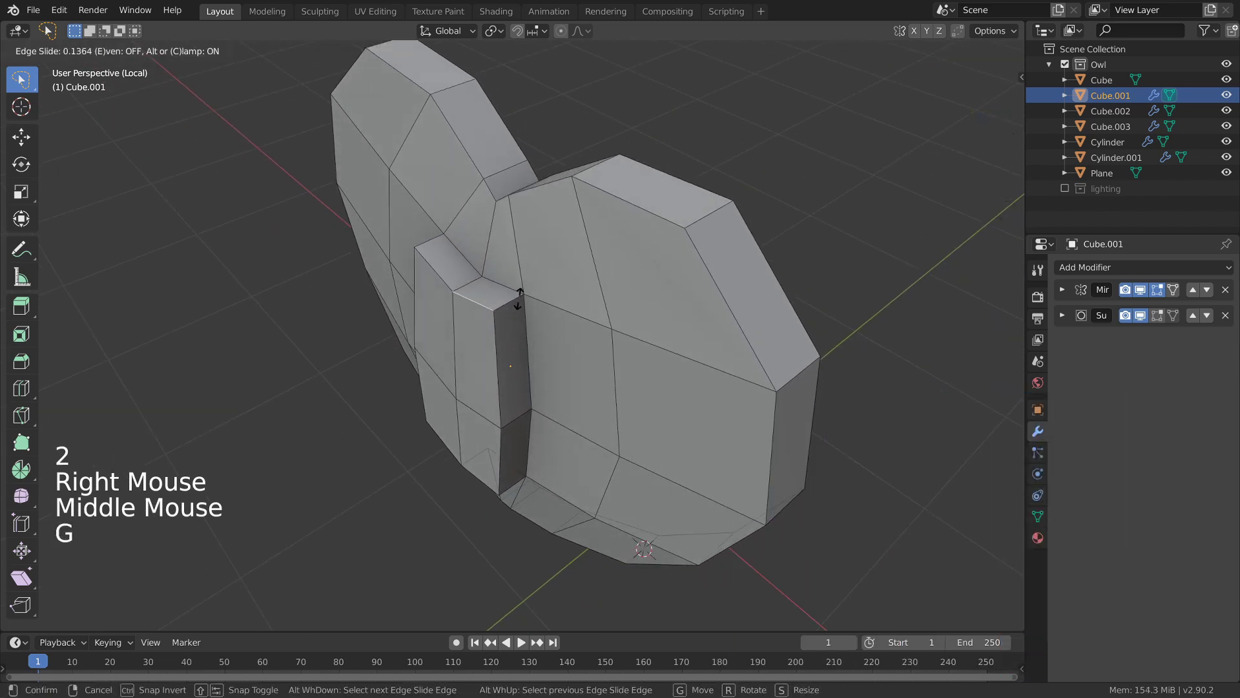
{"action": "left_click", "coordinate": [594, 263]}
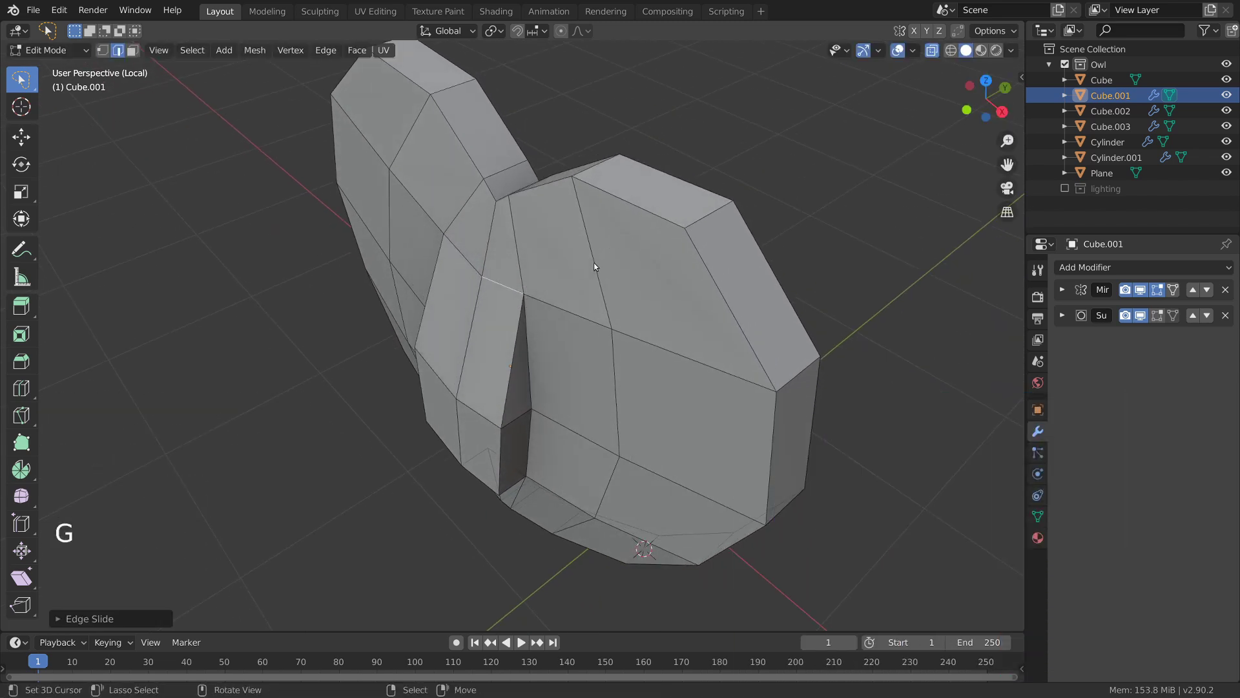
Step: Select the entire heart mesh and merge its overlapping vertices by distance
{"action": "middle_click_drag", "start_coordinate": [594, 262], "coordinate": [571, 276]}
{"action": "key", "text": "a"}
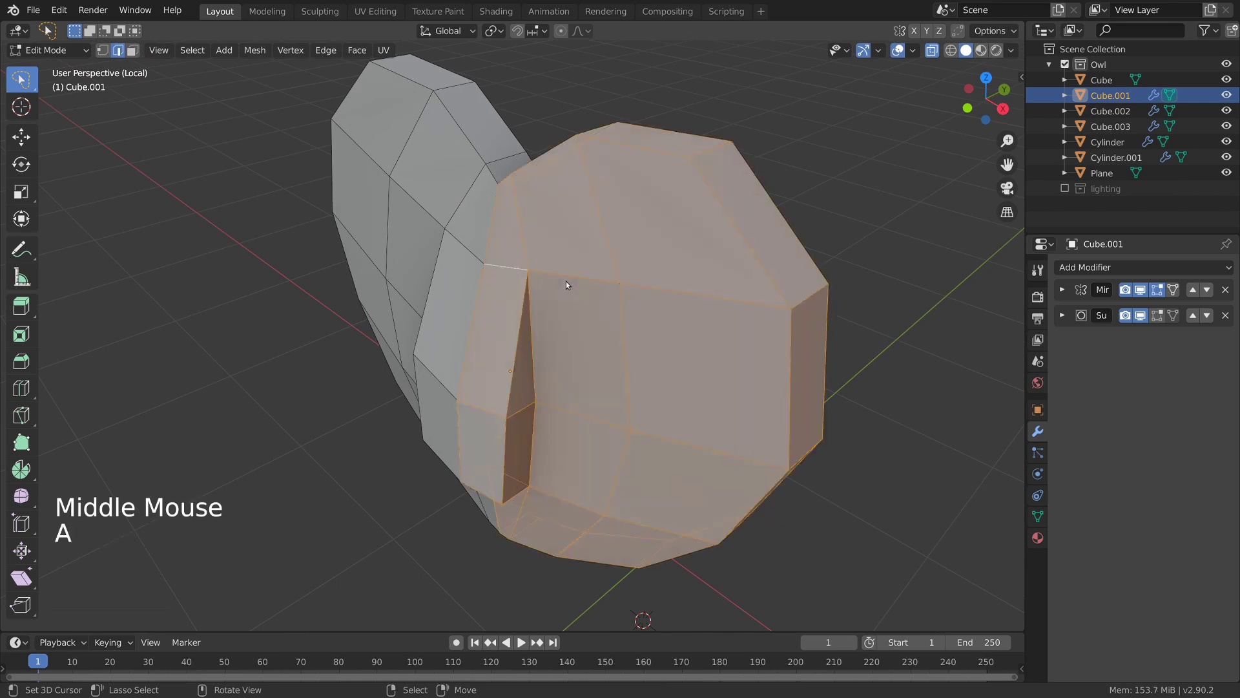
{"action": "key", "text": "m"}
{"action": "left_click", "coordinate": [560, 340]}
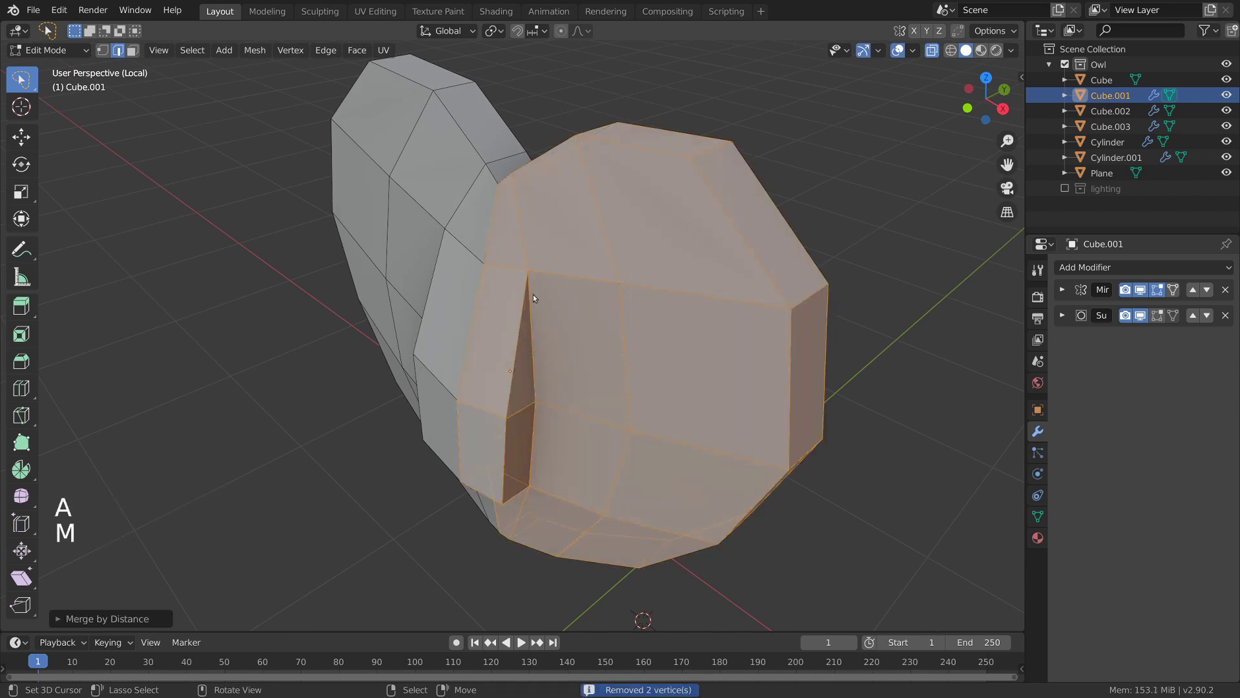
Step: Move the vertex at the nose ridge's upper outer corner inward to narrow the top of the nose
{"action": "right_click", "coordinate": [532, 279]}
{"action": "key", "text": "g"}
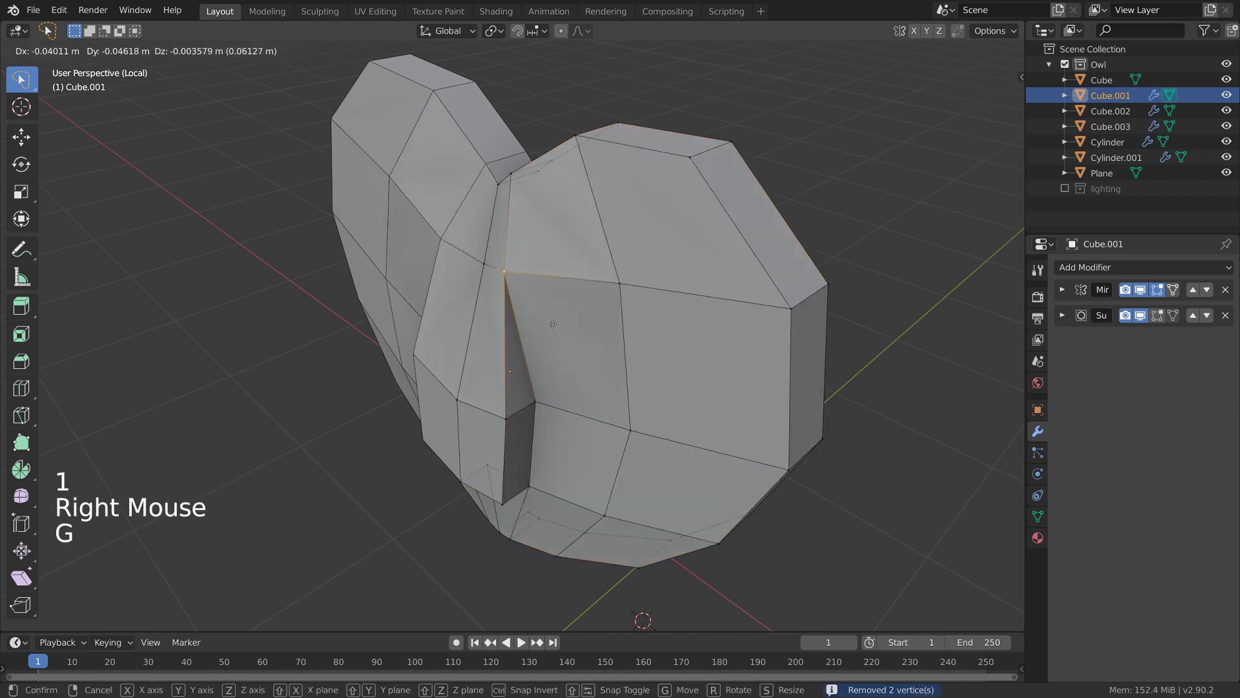
{"action": "right_click", "coordinate": [567, 320]}
{"action": "middle_click_drag", "start_coordinate": [567, 325], "coordinate": [568, 400]}
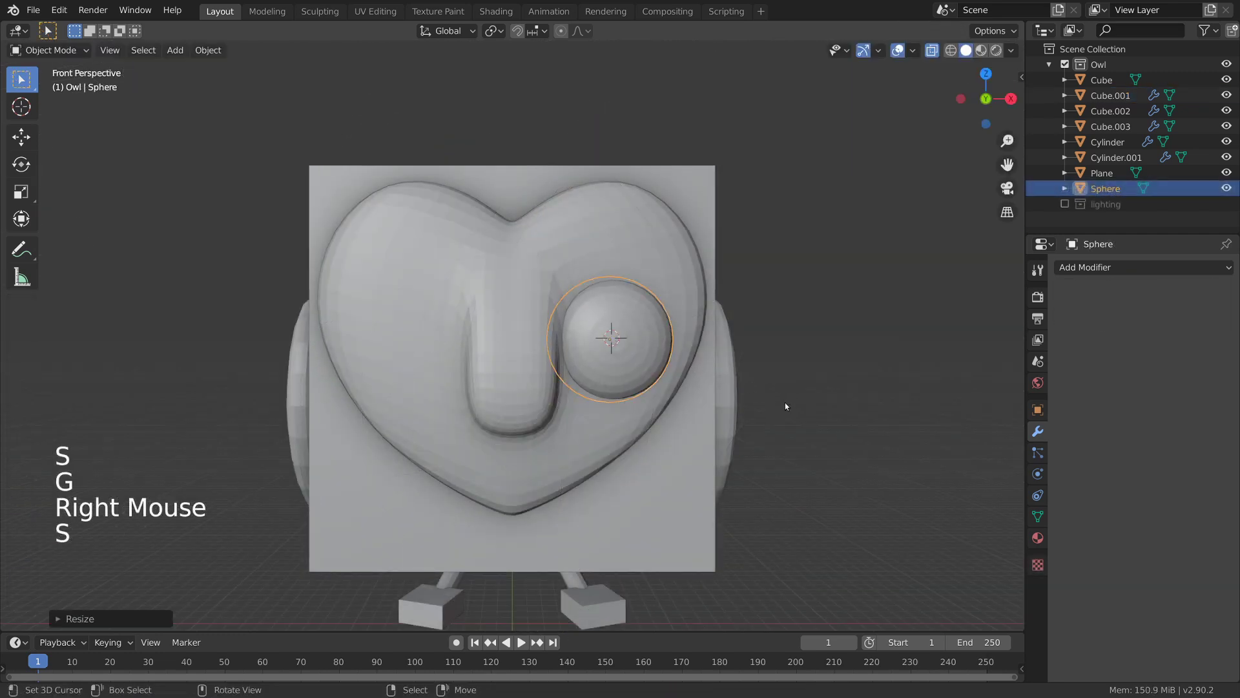
Step: Position the eye sphere on the heart's right lobe in front view, close beside the nose
{"action": "key", "text": "g"}
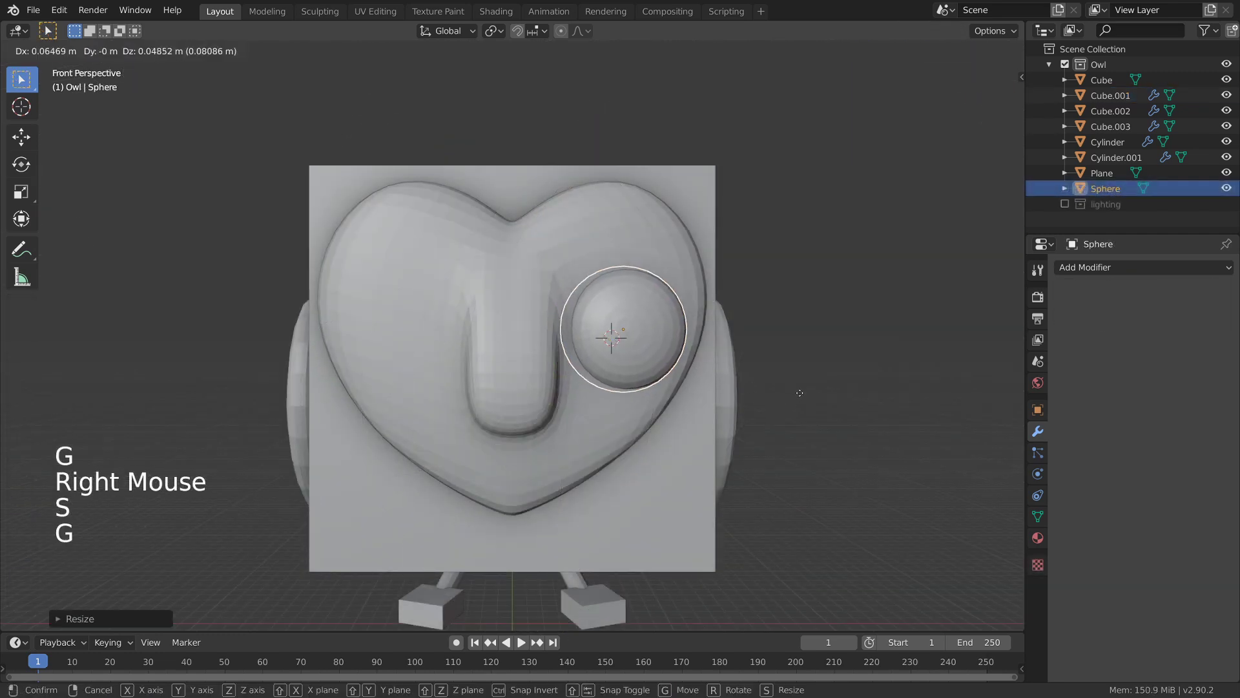
{"action": "left_click", "coordinate": [747, 392]}
{"action": "key", "text": "alt+a"}
{"action": "right_click", "coordinate": [558, 383]}
{"action": "middle_click_drag", "start_coordinate": [558, 382], "coordinate": [613, 408], "text": "shift"}
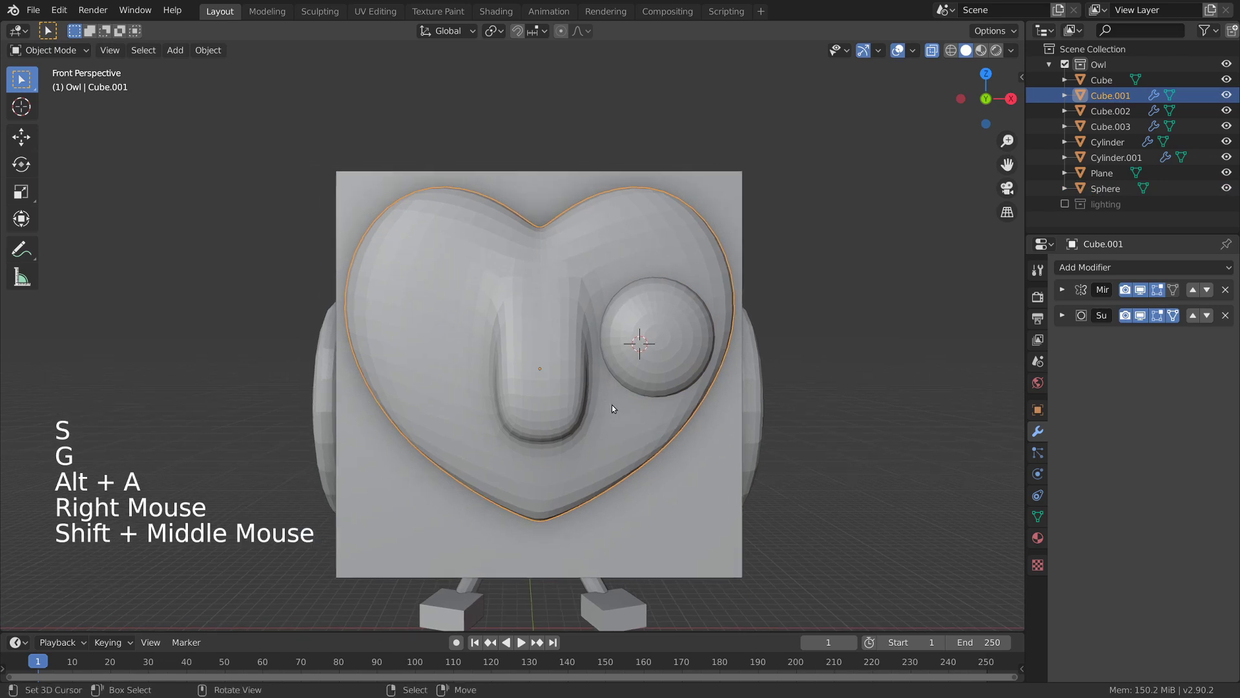
{"action": "right_click", "coordinate": [670, 363]}
{"action": "key", "text": "g"}
{"action": "left_click", "coordinate": [665, 377]}
{"action": "key", "text": "g"}
{"action": "left_click", "coordinate": [664, 377]}
{"action": "middle_click_drag", "start_coordinate": [660, 406], "coordinate": [660, 409], "text": "shift"}
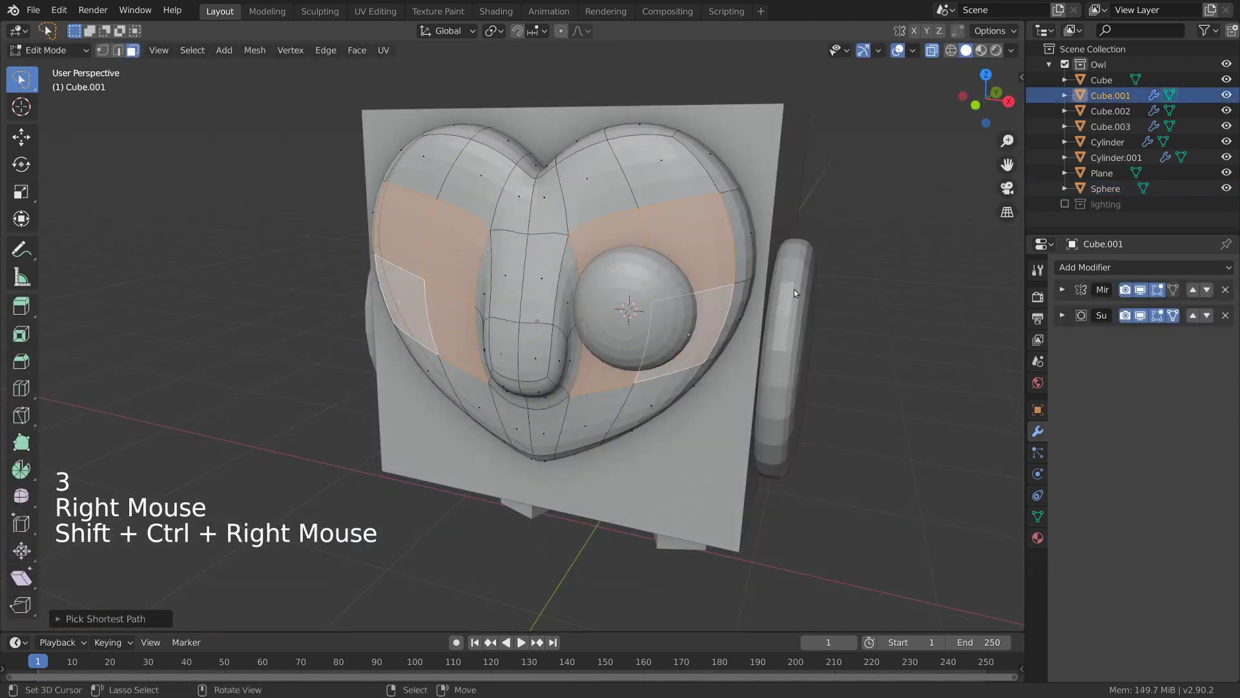
Step: Extrude the selected eye-area faces about 0.03 m and scale them down to about 0.66 to form the eye sockets
{"action": "key", "text": "e"}
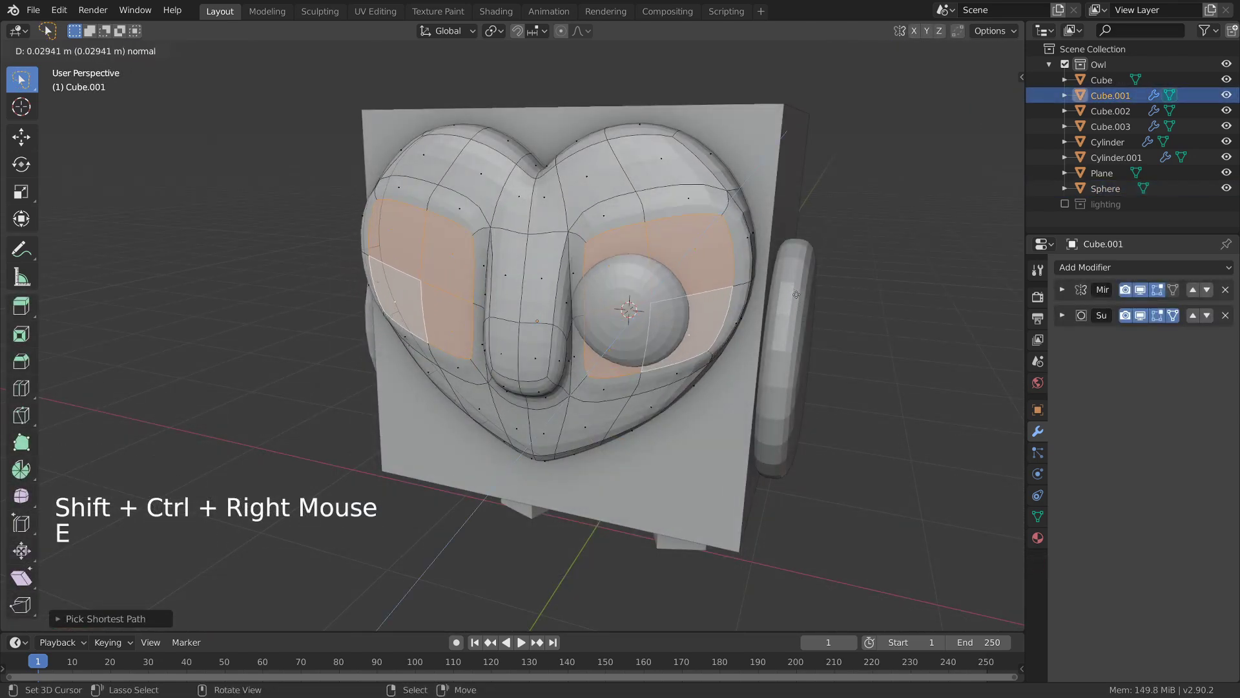
{"action": "left_click", "coordinate": [796, 295]}
{"action": "key", "text": "s"}
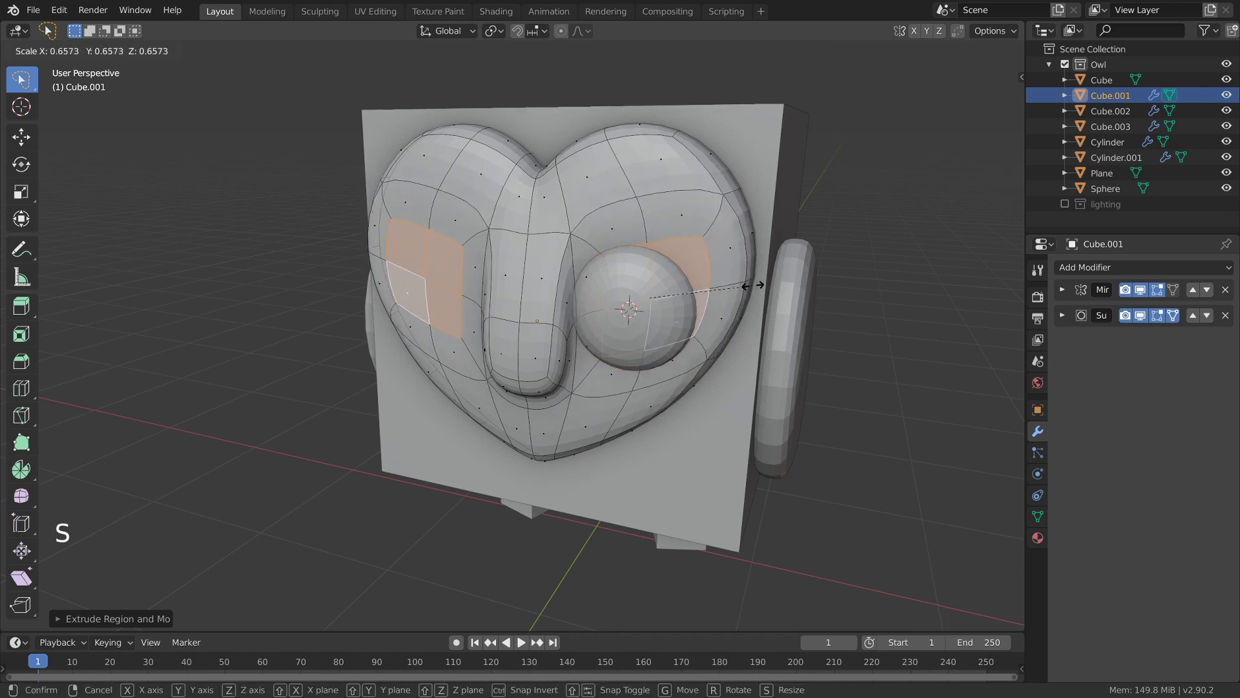
{"action": "left_click", "coordinate": [752, 284]}
{"action": "middle_click_drag", "start_coordinate": [789, 387], "coordinate": [754, 304]}
{"action": "key", "text": "s"}
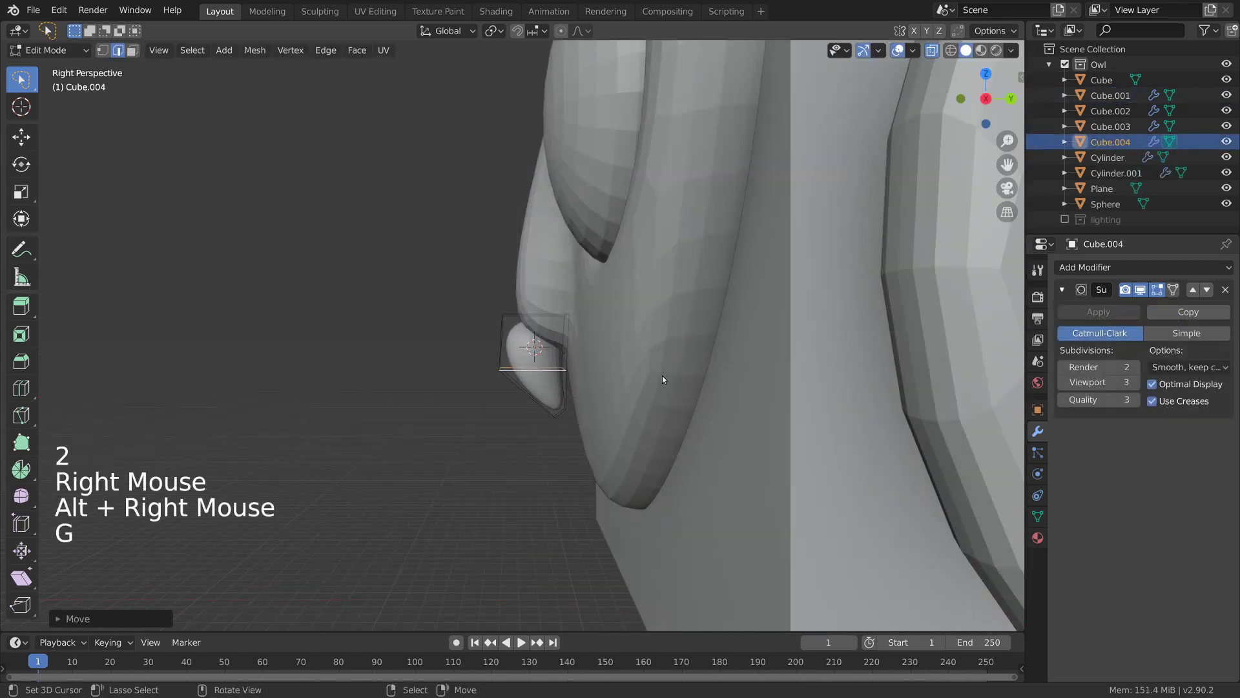
Step: Rotate and scale the beak's middle edge loop in side view, and select its top edge loop
{"action": "key", "text": "r"}
{"action": "key", "text": "s"}
{"action": "right_click", "coordinate": [536, 316], "text": "alt"}
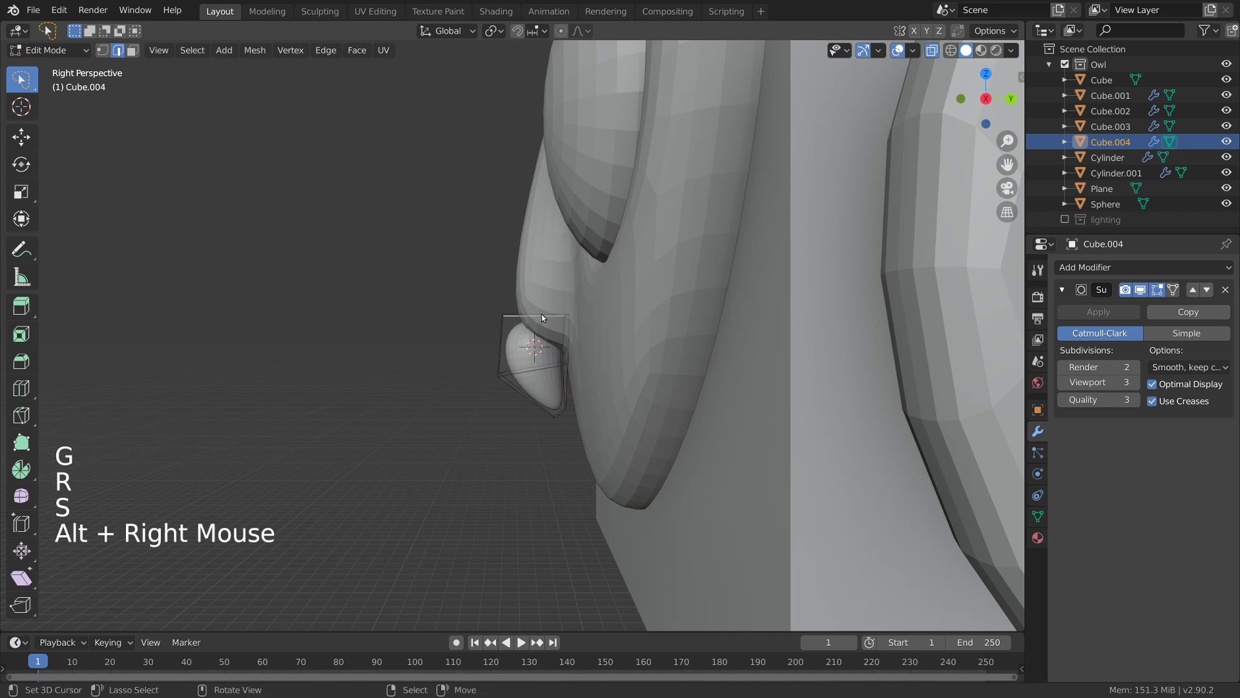
Step: Delete the beak's top face and rotate the open top edge loop about 14 degrees
{"action": "key", "text": "3"}
{"action": "right_click", "coordinate": [541, 314]}
{"action": "key", "text": "x"}
{"action": "key", "text": "2"}
{"action": "right_click", "coordinate": [548, 312], "text": "alt"}
{"action": "key", "text": "r"}
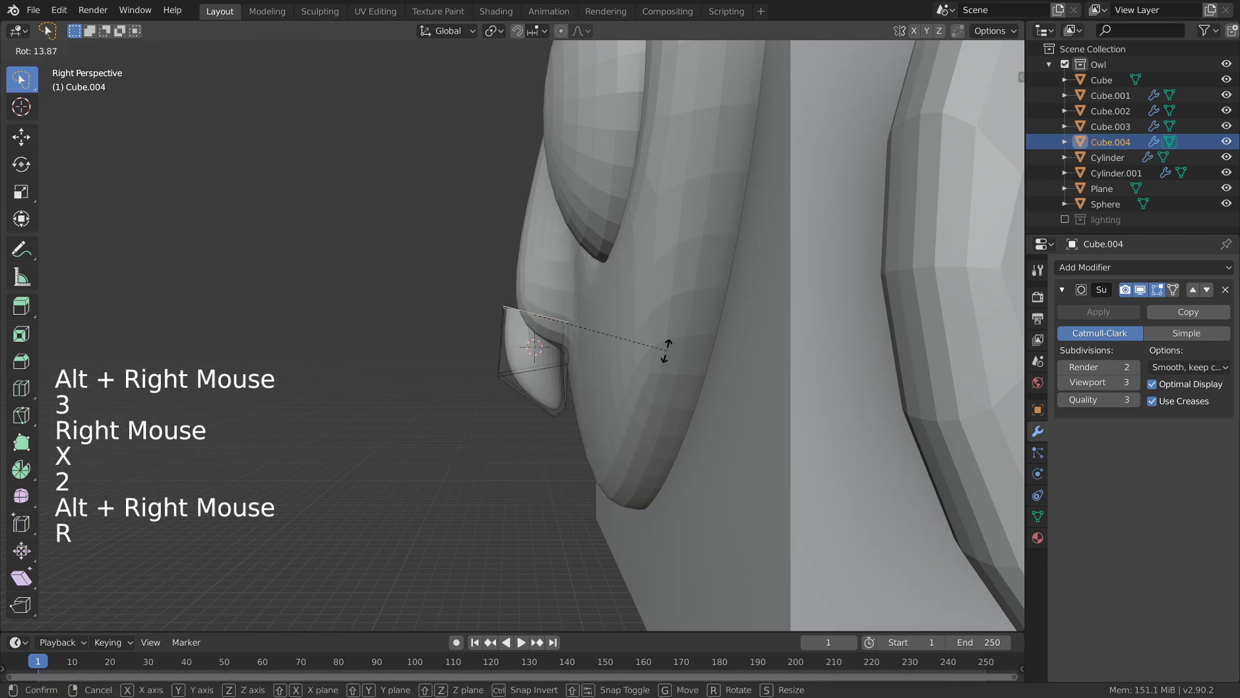
{"action": "left_click", "coordinate": [666, 351]}
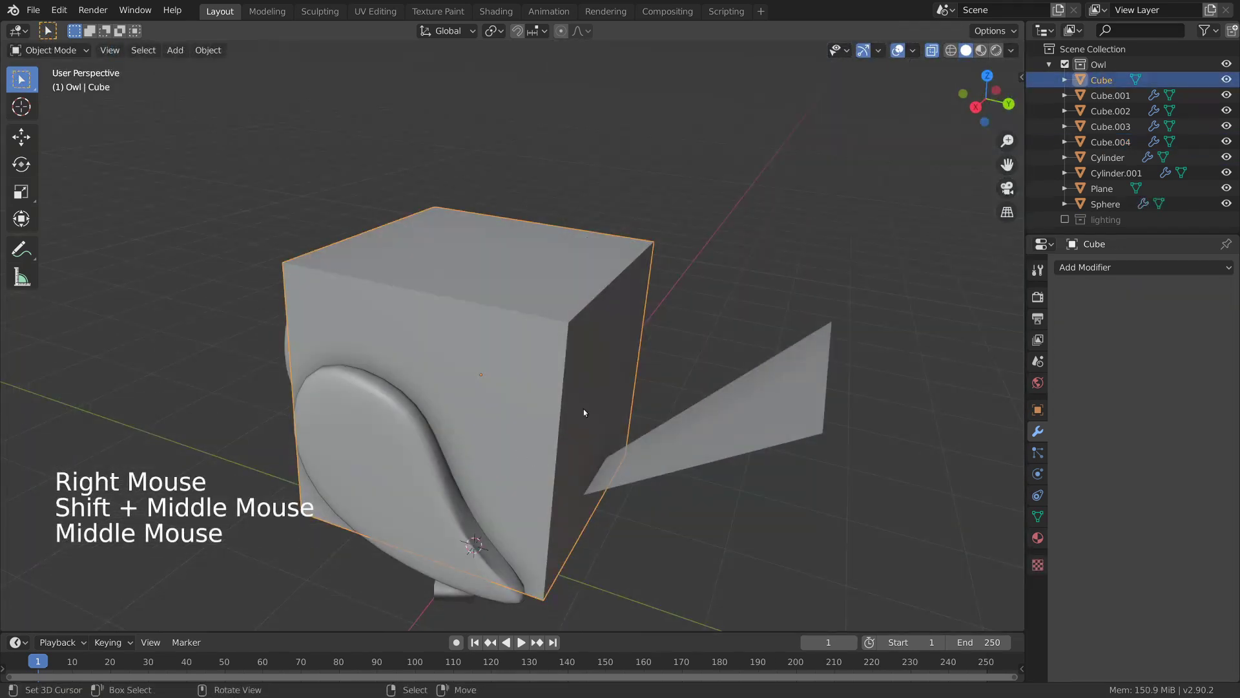
Step: Apply smooth shading to the owl's body cube
{"action": "key", "text": "w"}
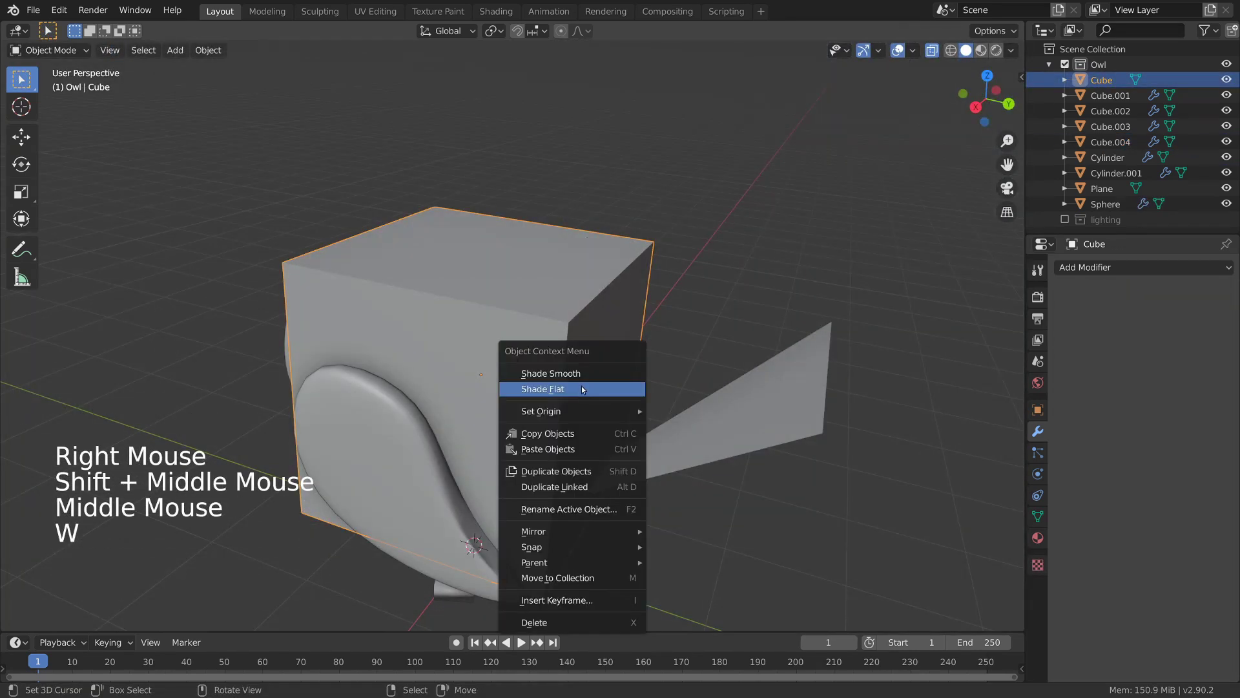
{"action": "left_click", "coordinate": [581, 388]}
{"action": "middle_click_drag", "start_coordinate": [584, 379], "coordinate": [650, 292]}
Step: Bevel all edges of the owl's body cube with a narrow two-segment bevel
{"action": "key", "text": "Tab"}
{"action": "middle_click_drag", "start_coordinate": [553, 435], "coordinate": [700, 386], "text": "shift"}
{"action": "key", "text": "ctrl+b"}
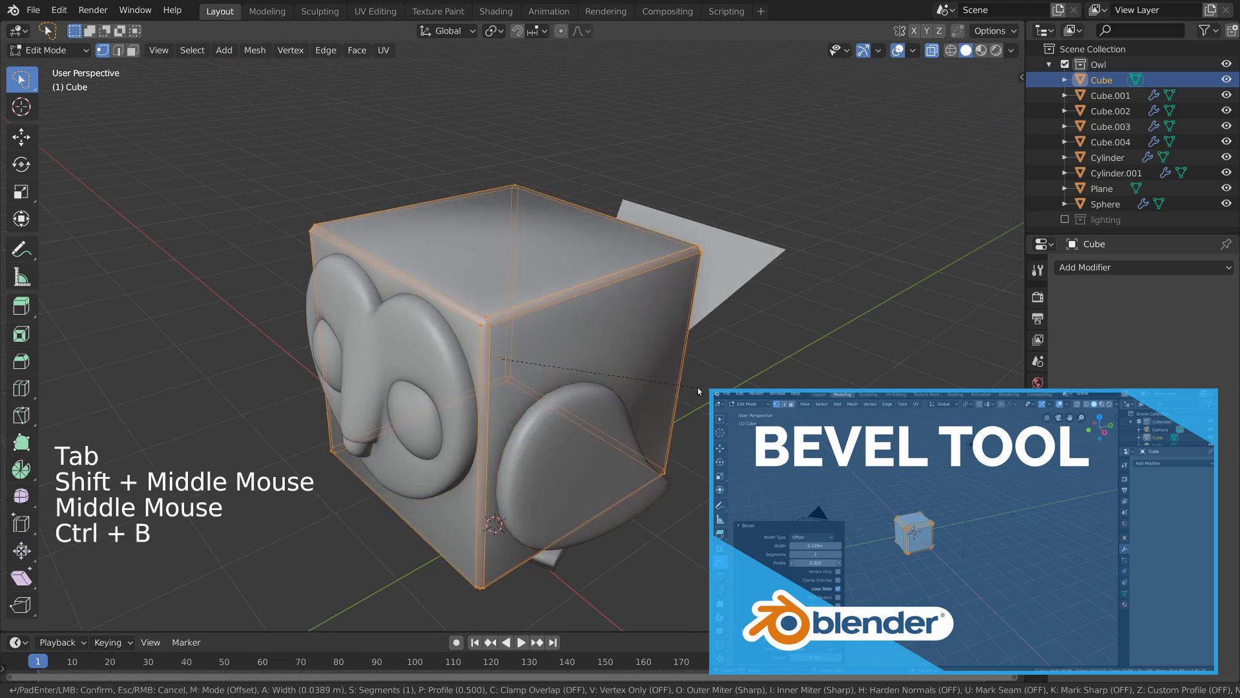
{"action": "scroll", "coordinate": [710, 387], "scroll_direction": "up", "scroll_amount": 1}
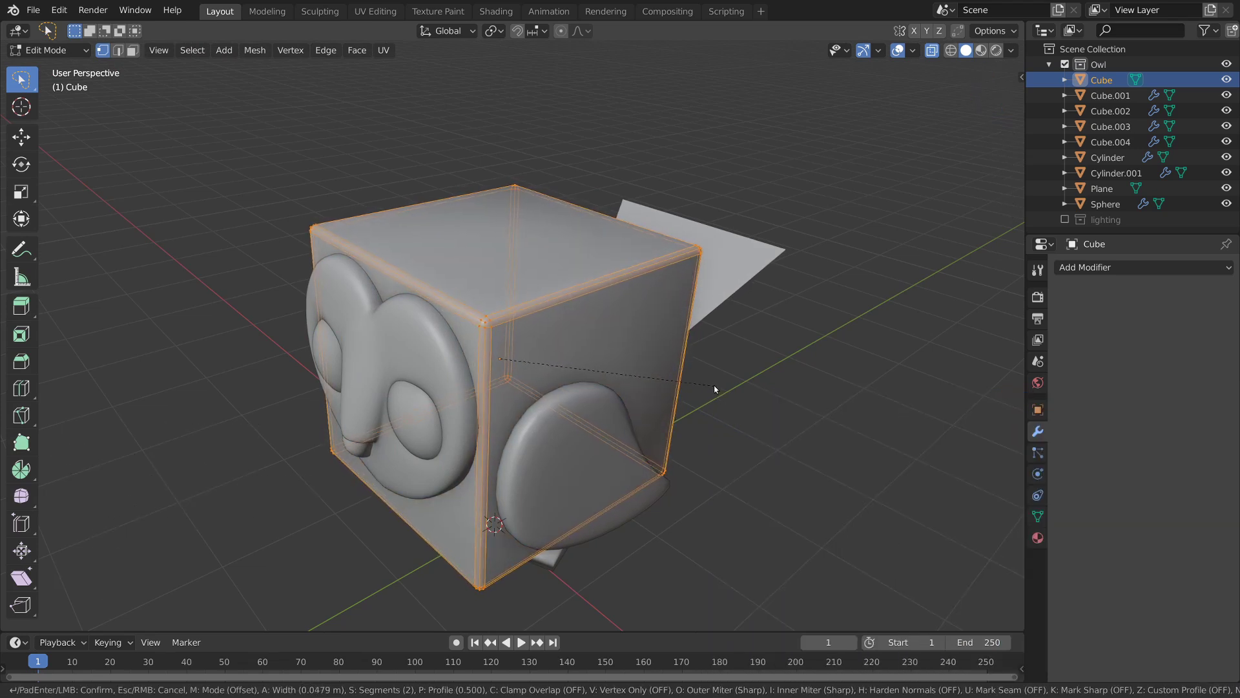
{"action": "left_click", "coordinate": [711, 385]}
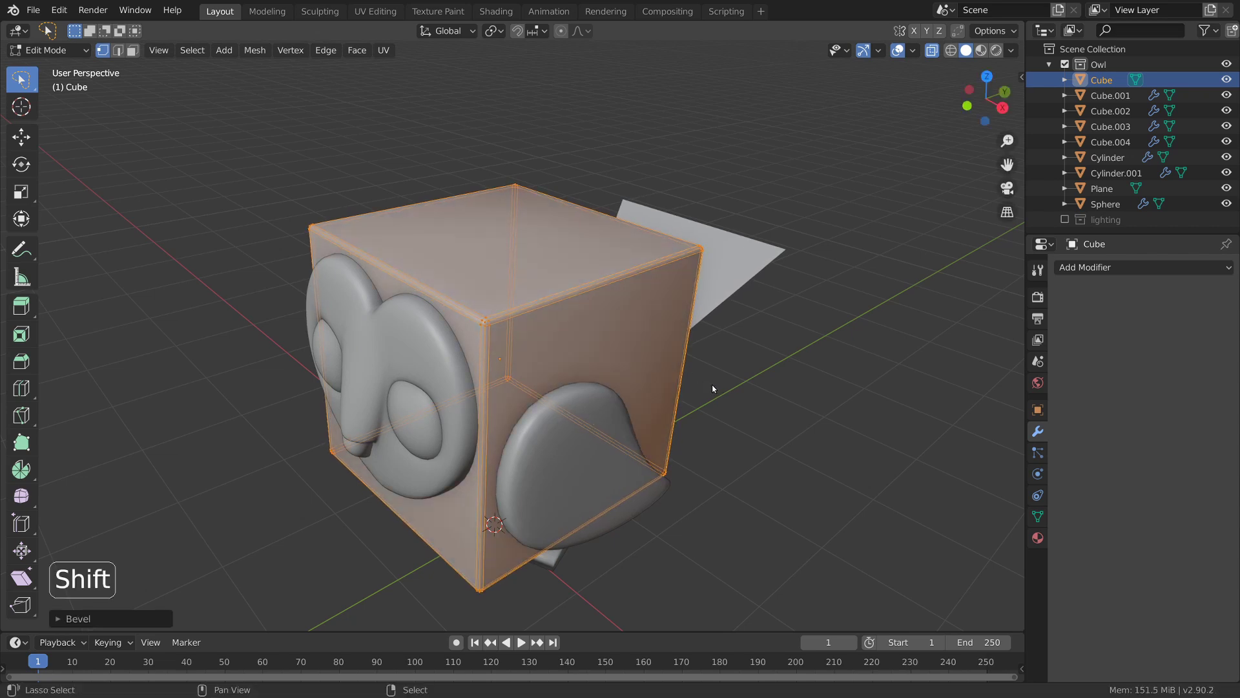
Step: Clear the selection on the owl's body cube and add a centred loop cut running across its top and down its wing sides
{"action": "middle_click_drag", "start_coordinate": [711, 385], "coordinate": [664, 475]}
{"action": "key", "text": "alt+a"}
{"action": "key", "text": "Tab"}
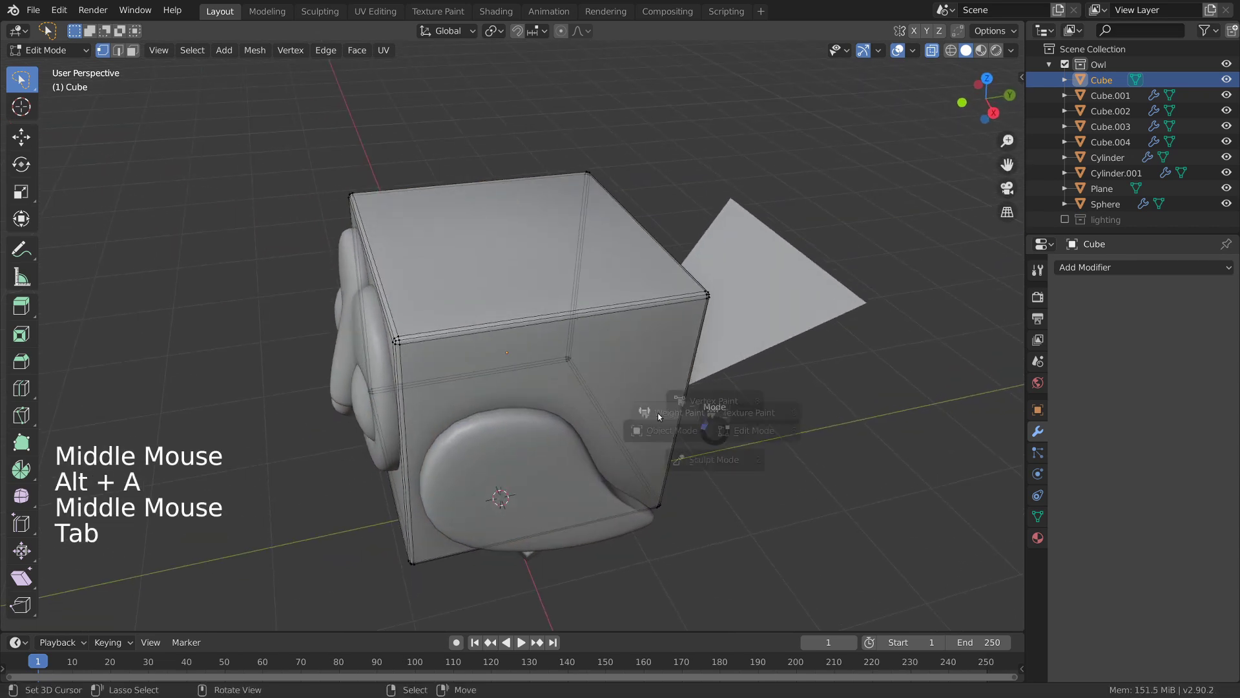
{"action": "middle_click_drag", "start_coordinate": [657, 413], "coordinate": [648, 277]}
{"action": "key", "text": "Tab"}
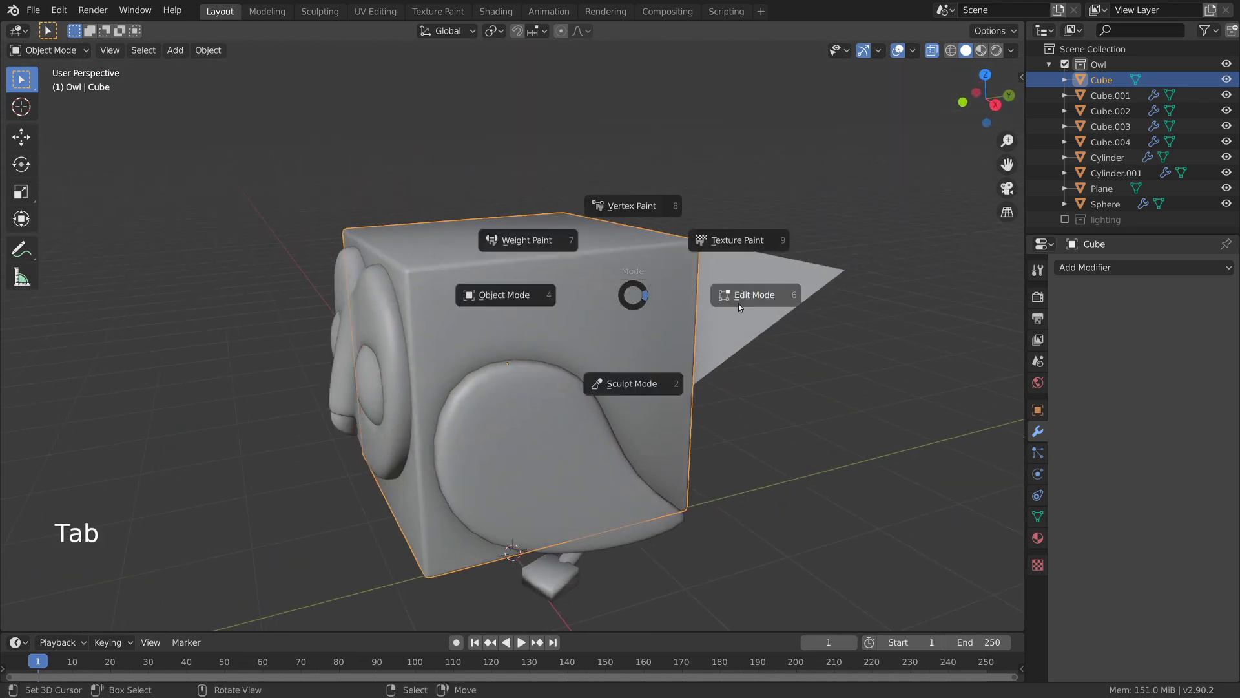
{"action": "middle_click_drag", "start_coordinate": [617, 261], "coordinate": [580, 354]}
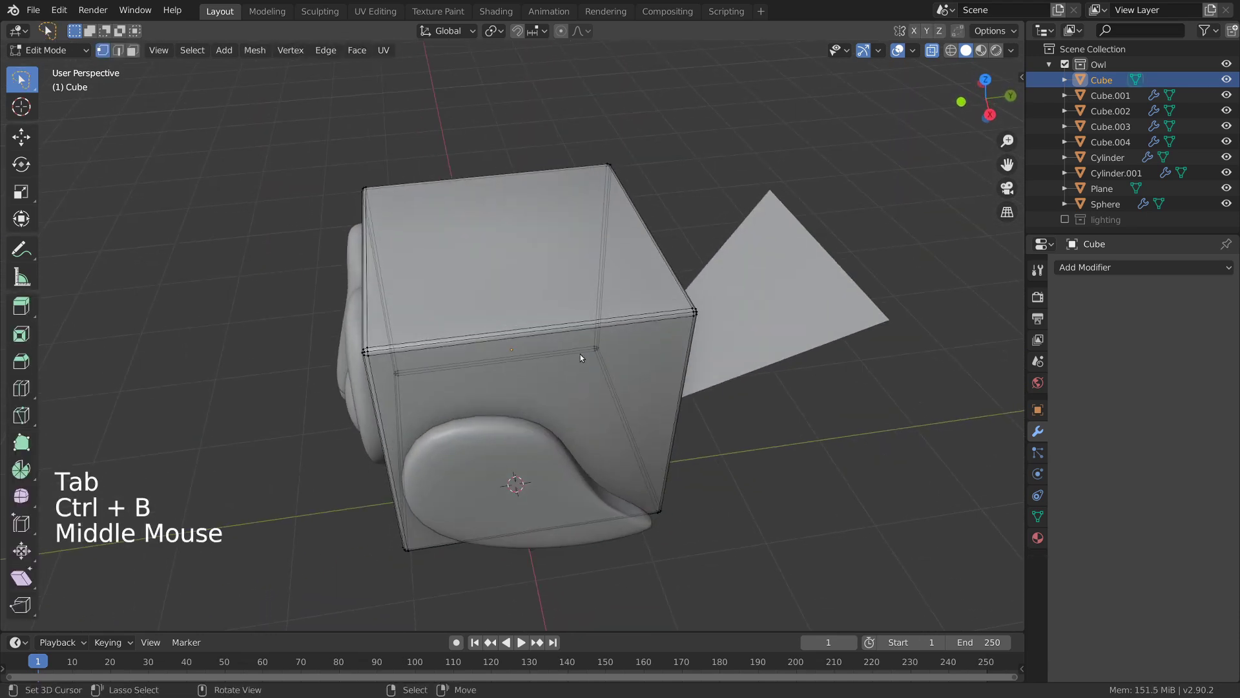
{"action": "key", "text": "ctrl+r"}
{"action": "left_click", "coordinate": [551, 331]}
{"action": "left_click", "coordinate": [552, 330]}
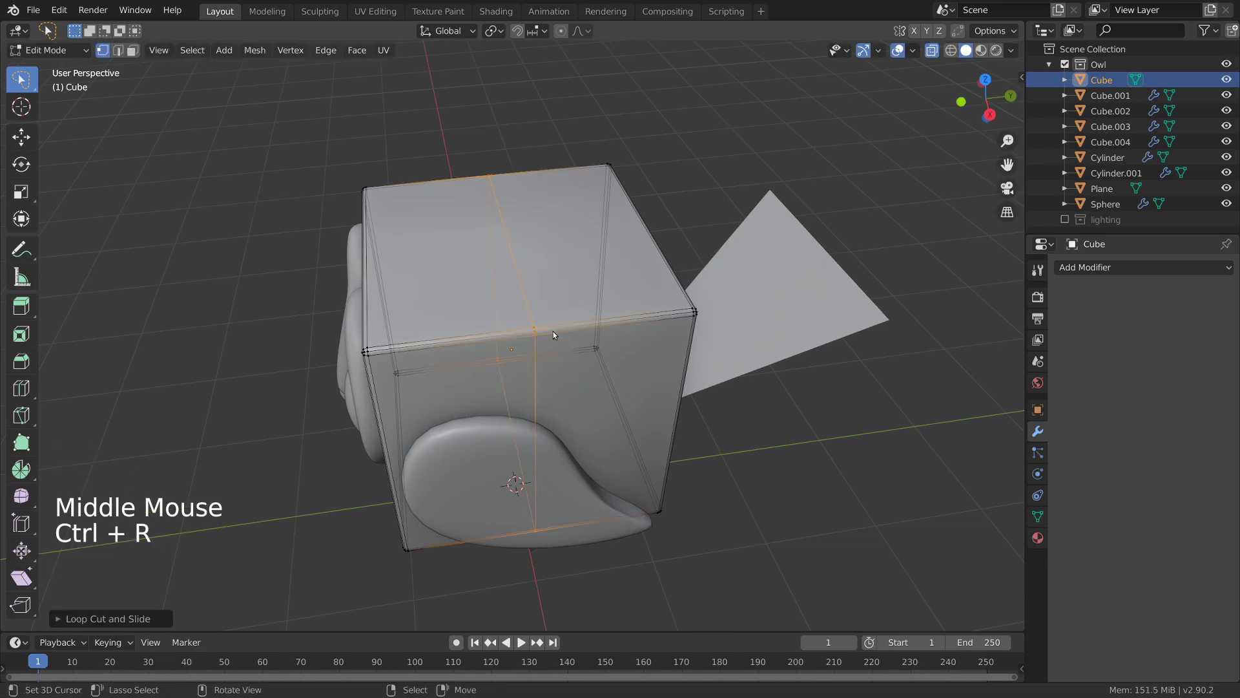
Step: Add two more centred loop cuts to the body cube, one running front to back and one horizontally around its sides
{"action": "key", "text": "ctrl+r"}
{"action": "left_click", "coordinate": [656, 236]}
{"action": "left_click", "coordinate": [664, 249]}
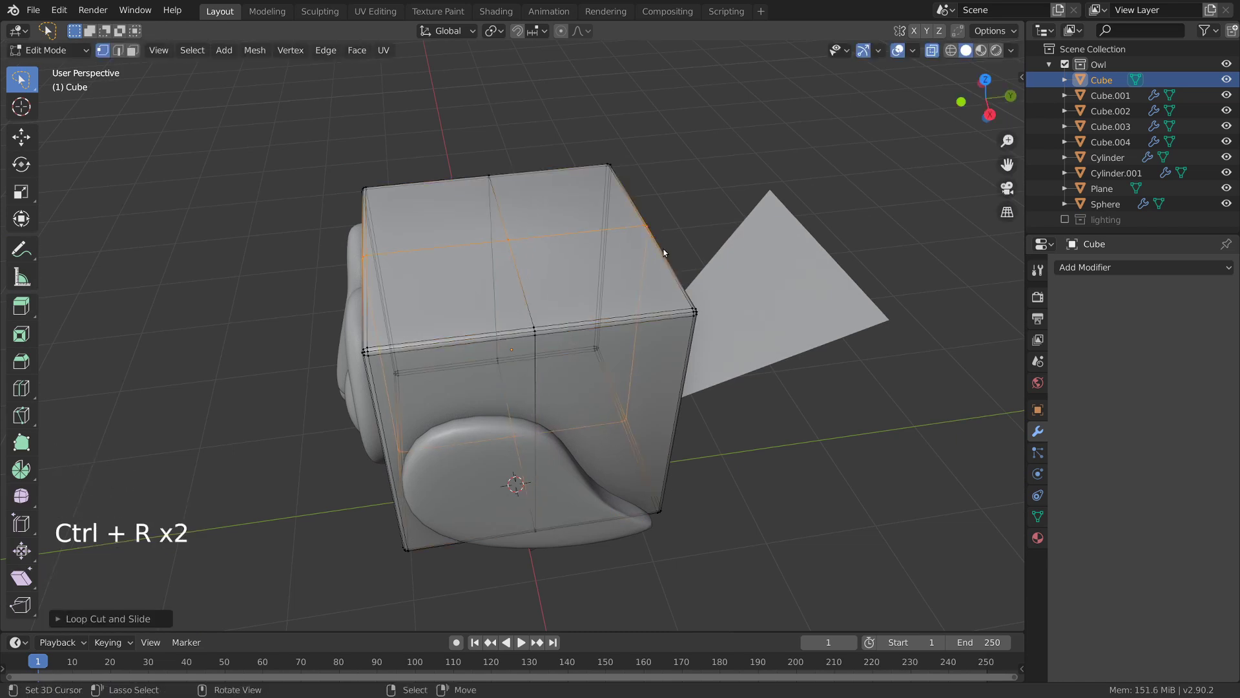
{"action": "key", "text": "ctrl+r"}
{"action": "left_click", "coordinate": [677, 404]}
{"action": "left_click", "coordinate": [596, 416]}
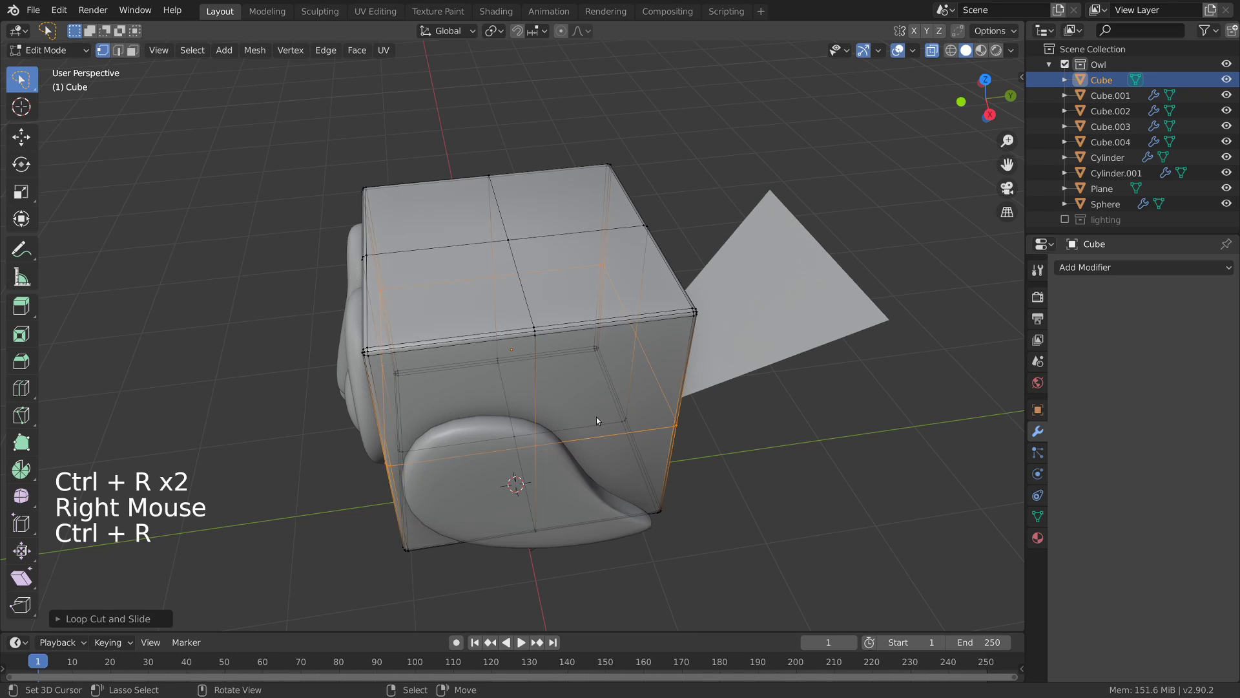
Step: Try to bevel the body cube's three centre edge loops together with two segments
{"action": "right_click", "coordinate": [537, 385], "text": "alt+shift"}
{"action": "right_click", "coordinate": [571, 235], "text": "alt+shift"}
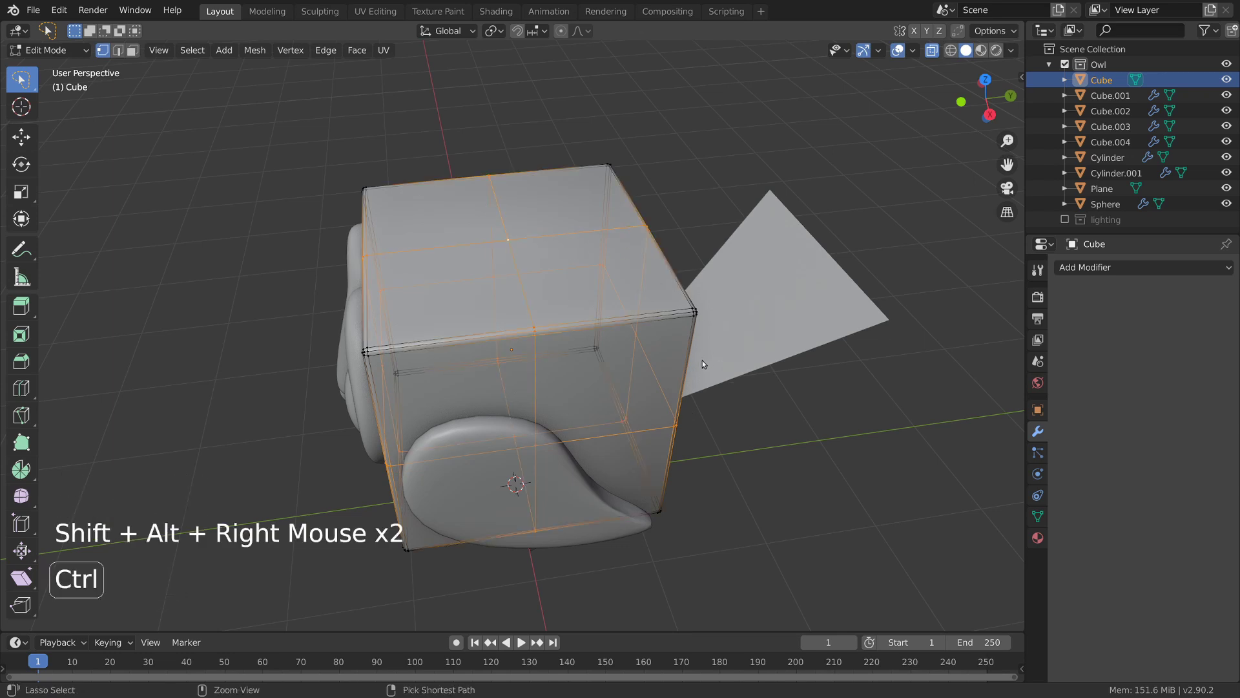
{"action": "key", "text": "ctrl+b"}
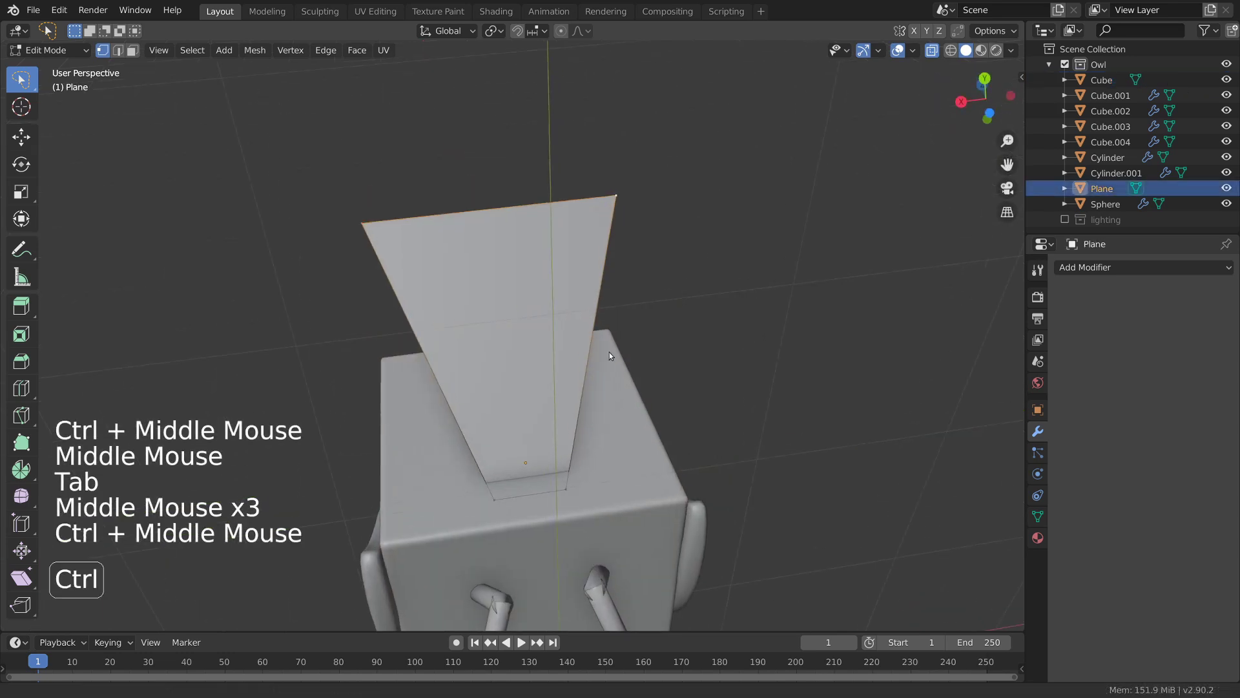
Step: Add a loop cut across the tail plane and slide it towards the wide end
{"action": "key", "text": "ctrl+r"}
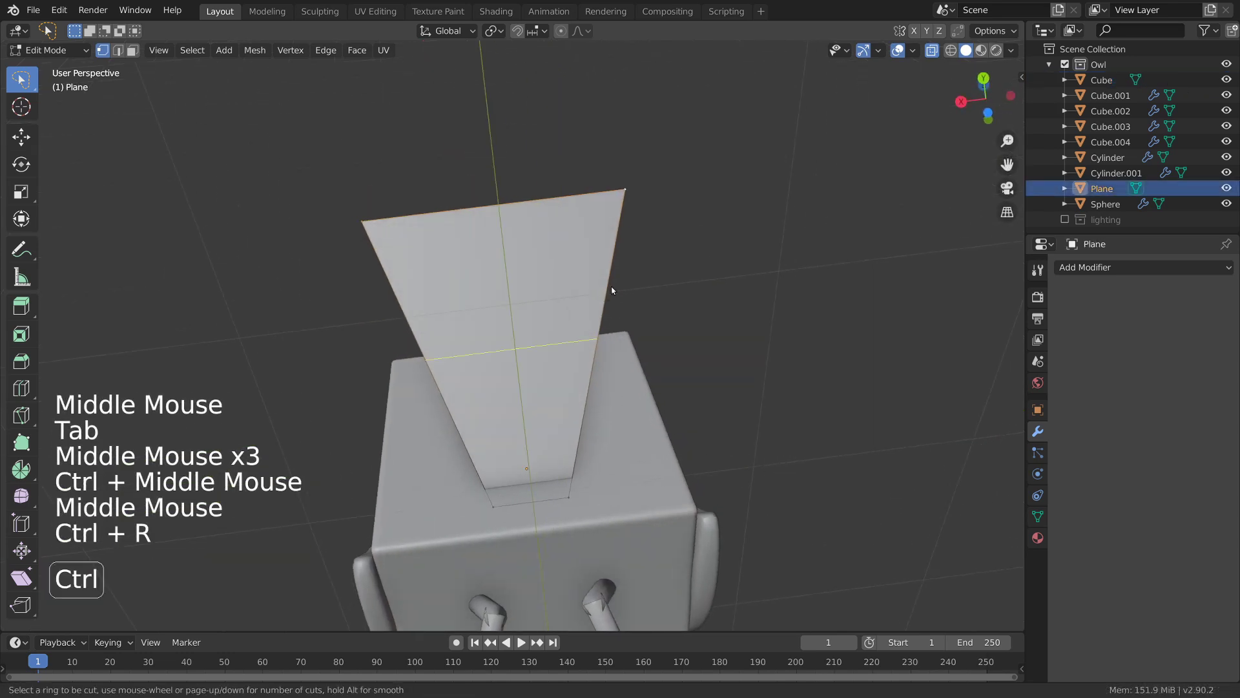
{"action": "left_click", "coordinate": [611, 303]}
{"action": "left_click", "coordinate": [617, 251]}
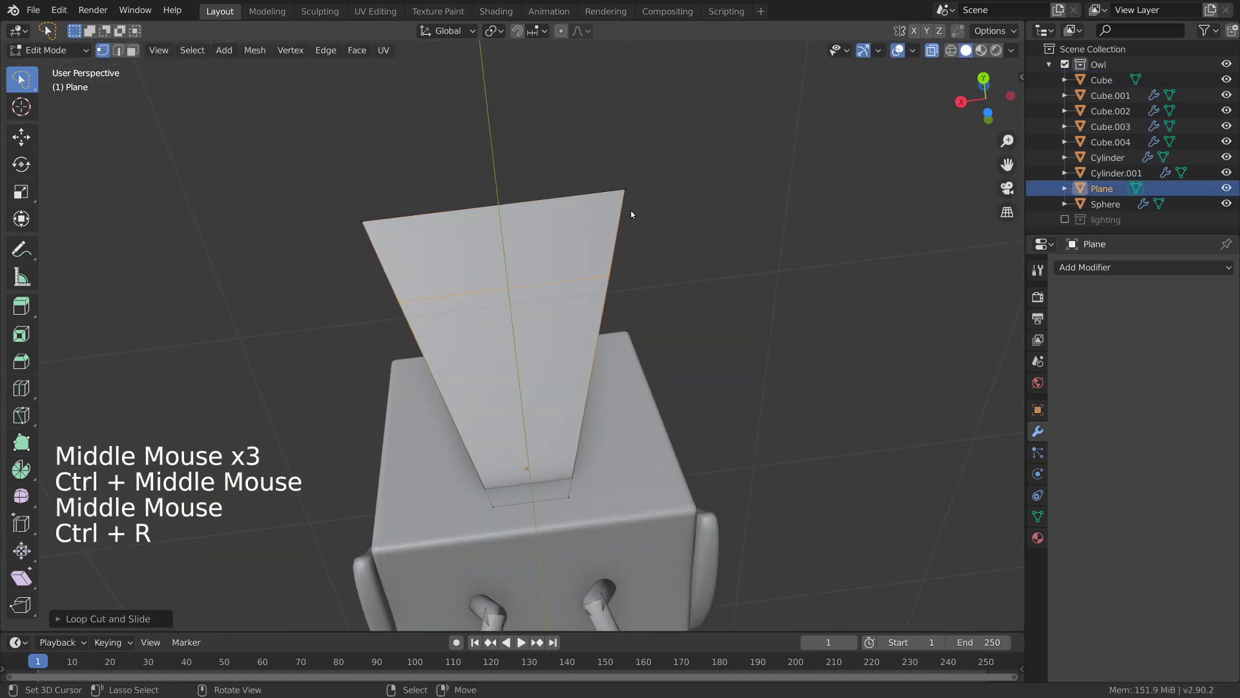
Step: Slide the tail plane's tip and base corner vertices along their edges to shape a tapered feather outline
{"action": "right_click", "coordinate": [639, 205]}
{"action": "middle_click_drag", "start_coordinate": [643, 201], "coordinate": [632, 210]}
{"action": "key", "text": "g"}
{"action": "key", "text": "g"}
{"action": "left_click", "coordinate": [574, 222]}
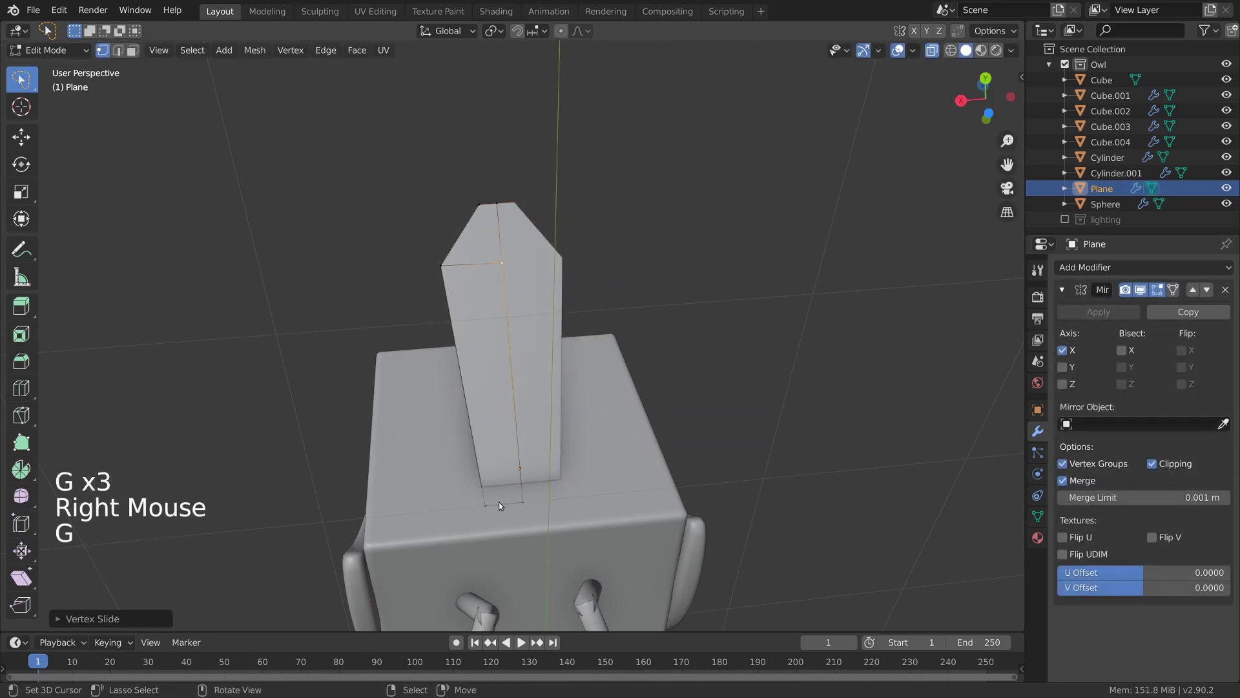
{"action": "right_click", "coordinate": [498, 502]}
{"action": "key", "text": "g"}
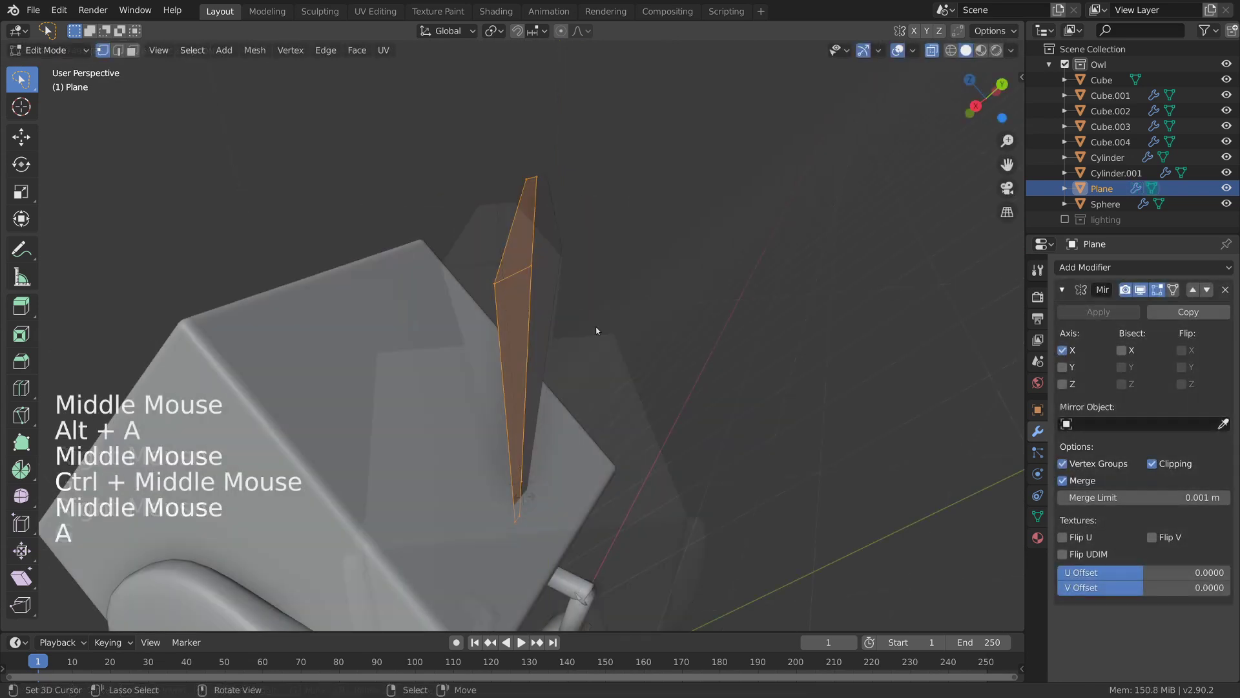
Step: Extrude the whole feather about 0.05 m and give it a Subdivision Surface modifier with 2 viewport levels
{"action": "middle_click_drag", "start_coordinate": [590, 332], "coordinate": [656, 314]}
{"action": "key", "text": "e"}
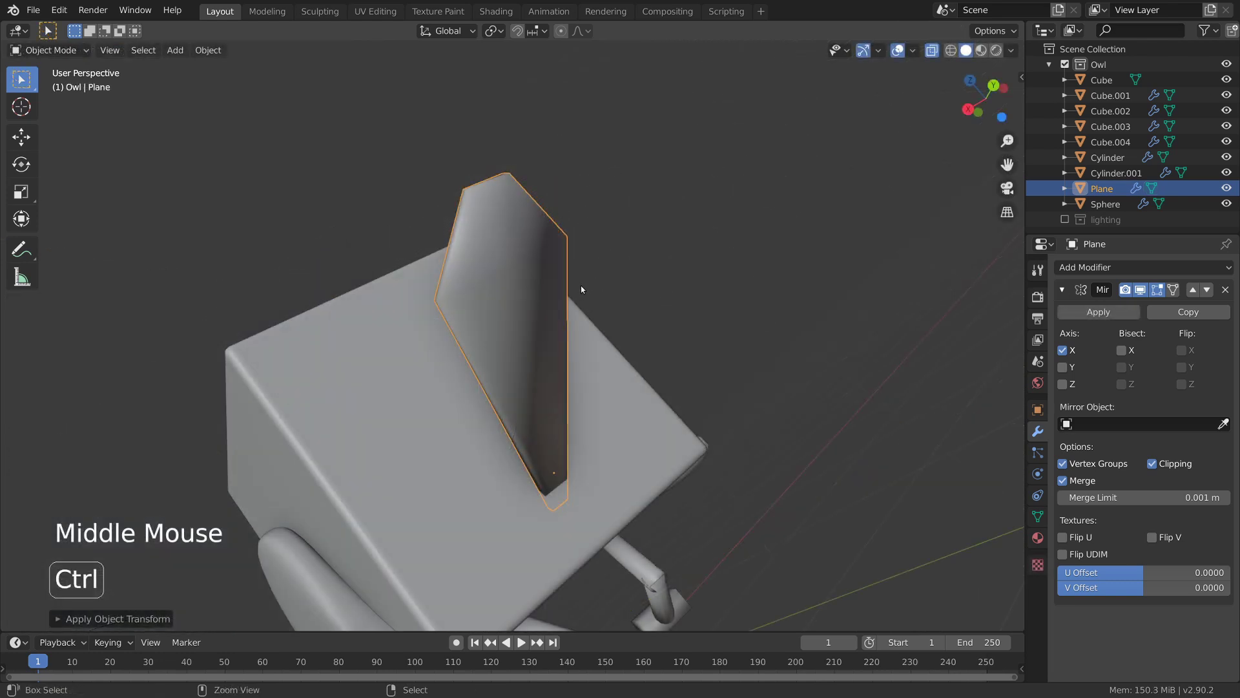
{"action": "key", "text": "ctrl+1"}
{"action": "middle_click_drag", "start_coordinate": [645, 409], "coordinate": [623, 417]}
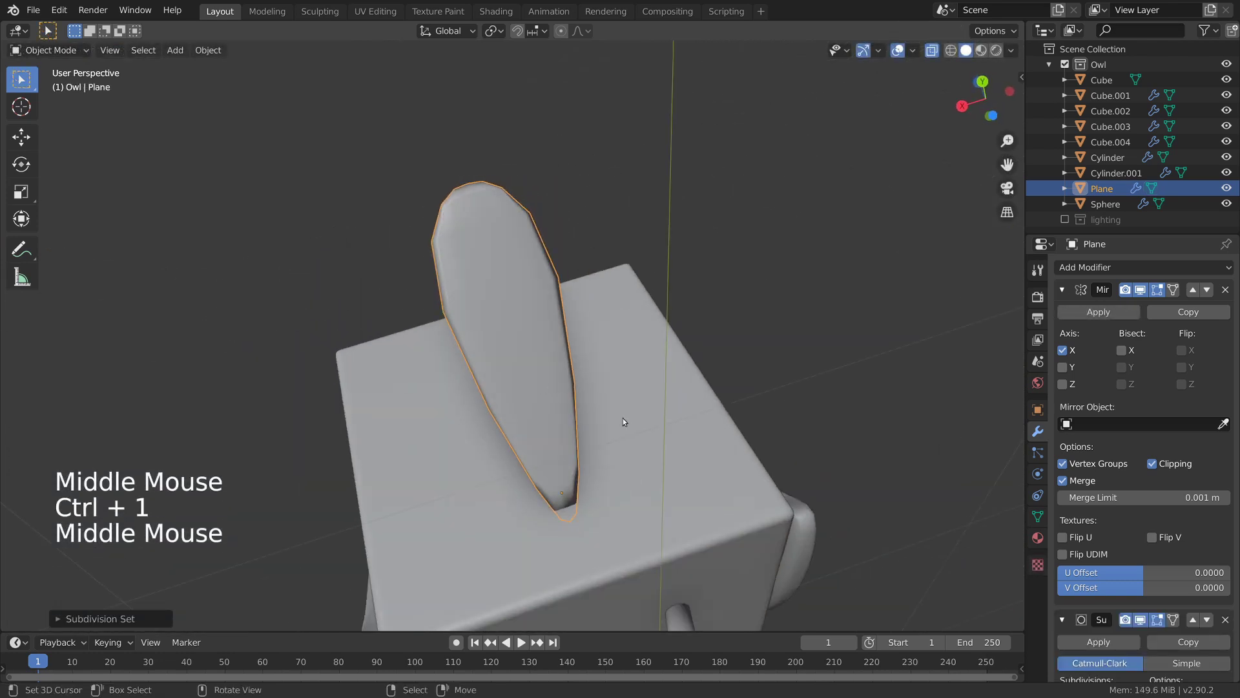
{"action": "middle_click_drag", "start_coordinate": [1148, 568], "coordinate": [1186, 564]}
{"action": "left_click", "coordinate": [1136, 641]}
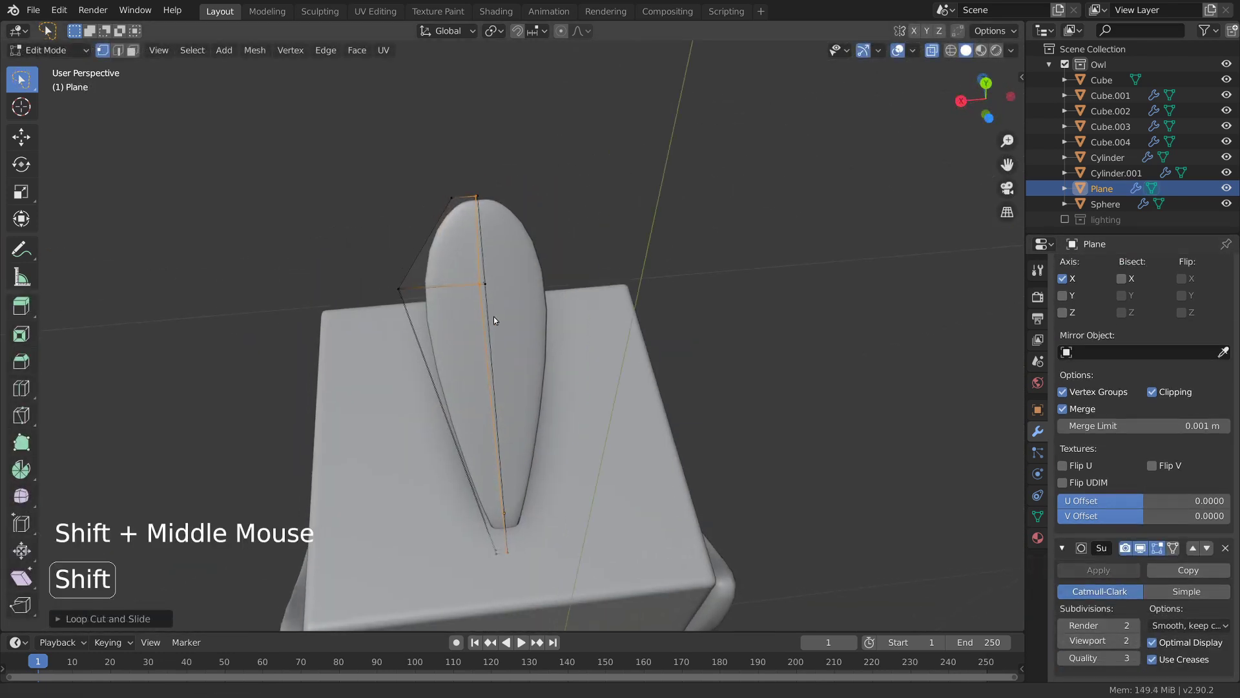
Step: Add a loop cut across the tail feather just below its widest part
{"action": "middle_click_drag", "start_coordinate": [498, 324], "coordinate": [525, 329], "text": "shift"}
{"action": "key", "text": "ctrl+r"}
{"action": "left_click", "coordinate": [524, 331]}
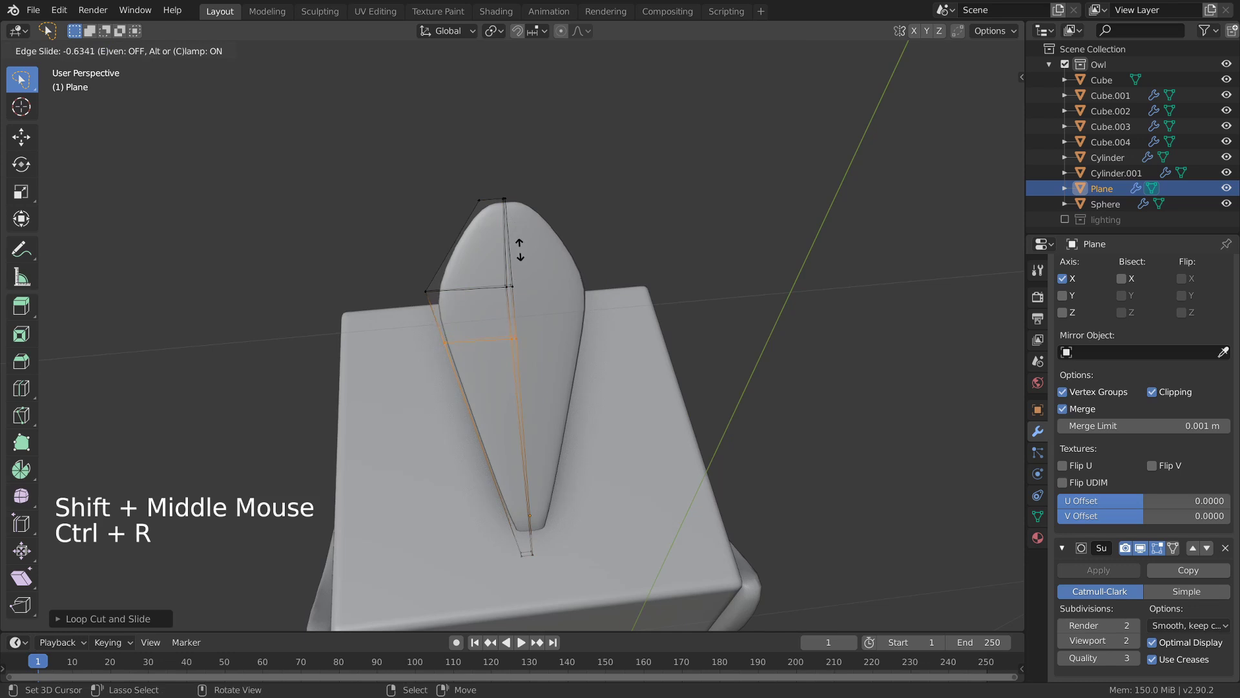
Step: Select an edge loop on the tail feather in edge select mode and dissolve it
{"action": "key", "text": "Tab"}
{"action": "key", "text": "alt+a"}
{"action": "middle_click_drag", "start_coordinate": [467, 328], "coordinate": [535, 300], "text": "ctrl"}
{"action": "key", "text": "Tab"}
{"action": "key", "text": "2"}
{"action": "right_click", "coordinate": [498, 249], "text": "alt"}
{"action": "middle_click_drag", "start_coordinate": [499, 249], "coordinate": [518, 313]}
{"action": "key", "text": "ctrl+x"}
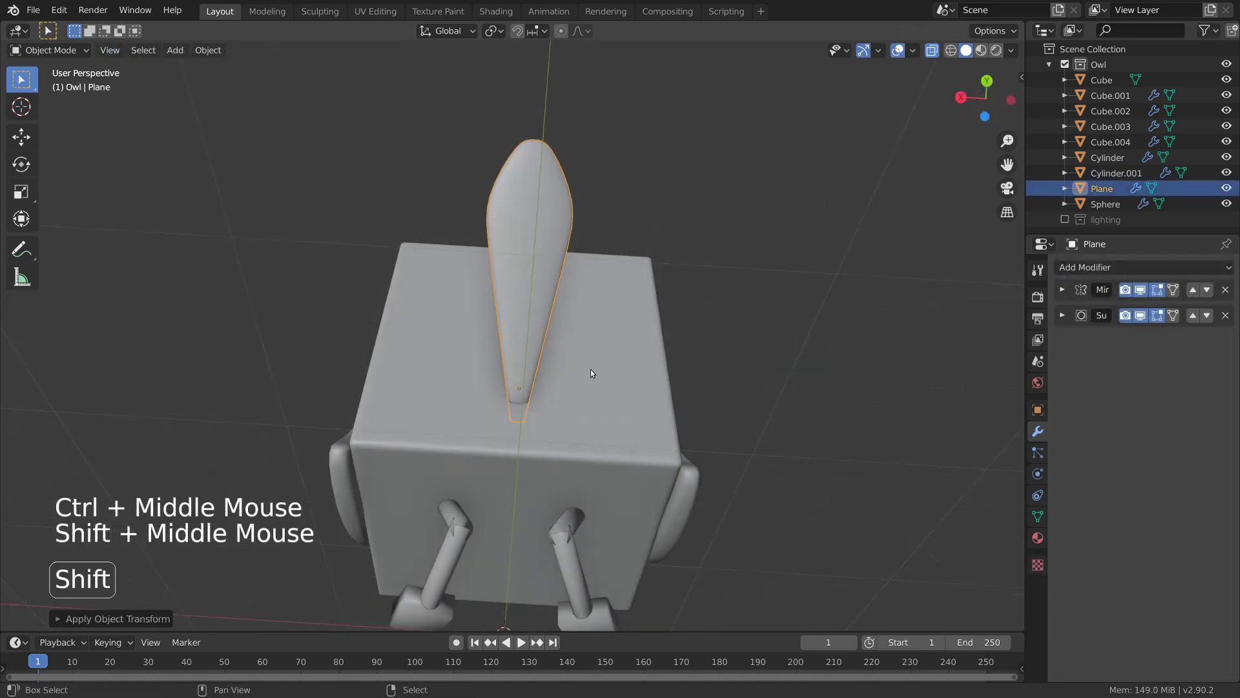
Step: Duplicate the tail feather in place, then rotate the copy about 25 degrees outward and move it beside the original
{"action": "key", "text": "shift+d"}
{"action": "right_click", "coordinate": [587, 342]}
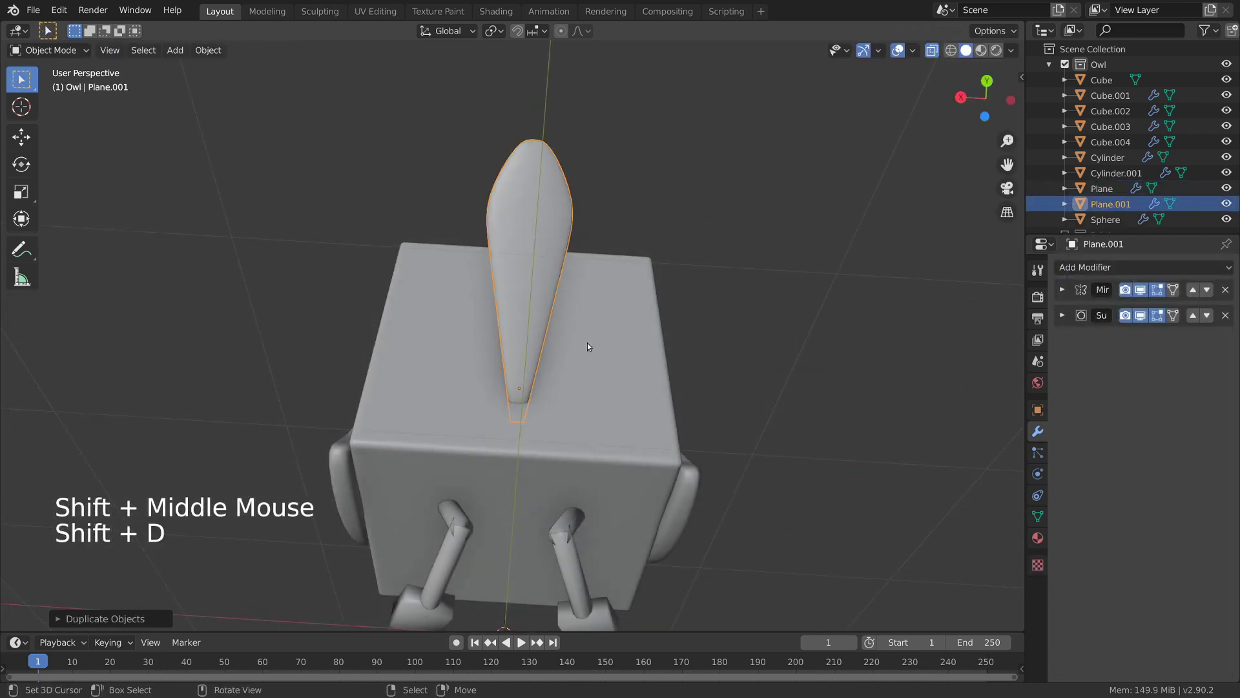
{"action": "key", "text": "r"}
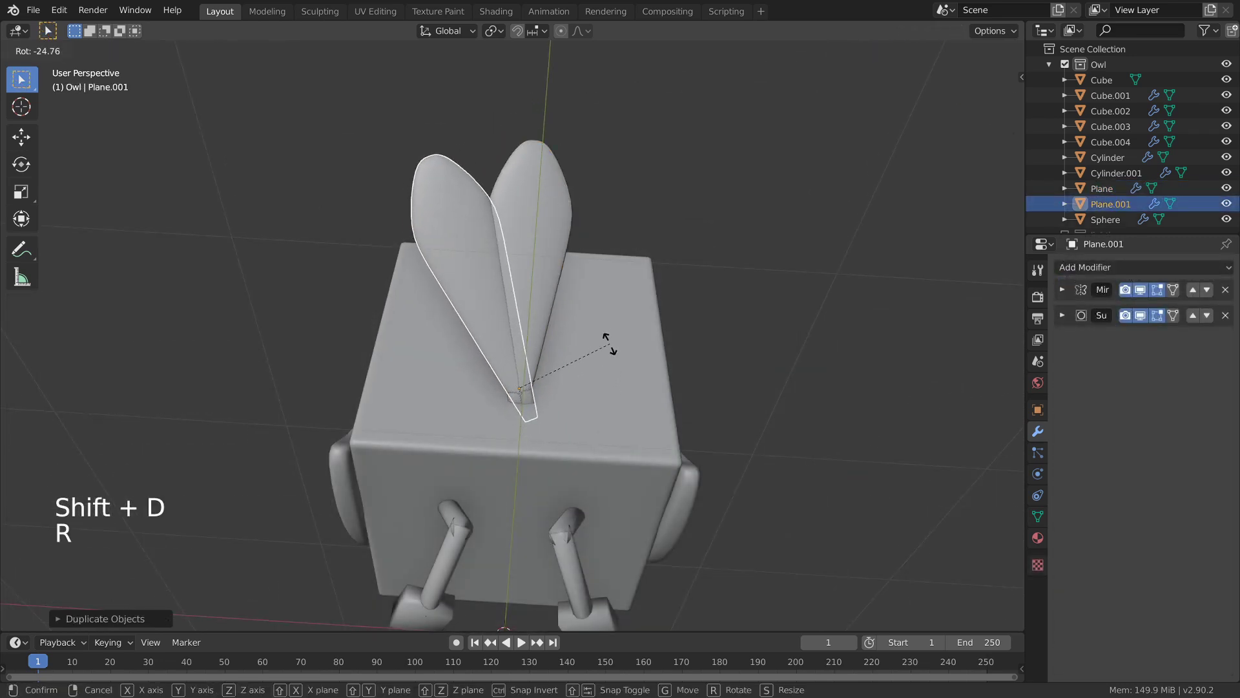
{"action": "left_click", "coordinate": [607, 346]}
{"action": "key", "text": "g"}
{"action": "left_click", "coordinate": [594, 359]}
Step: Scale the copied feather down and fine-tune its angle and position next to the central feather
{"action": "key", "text": "s"}
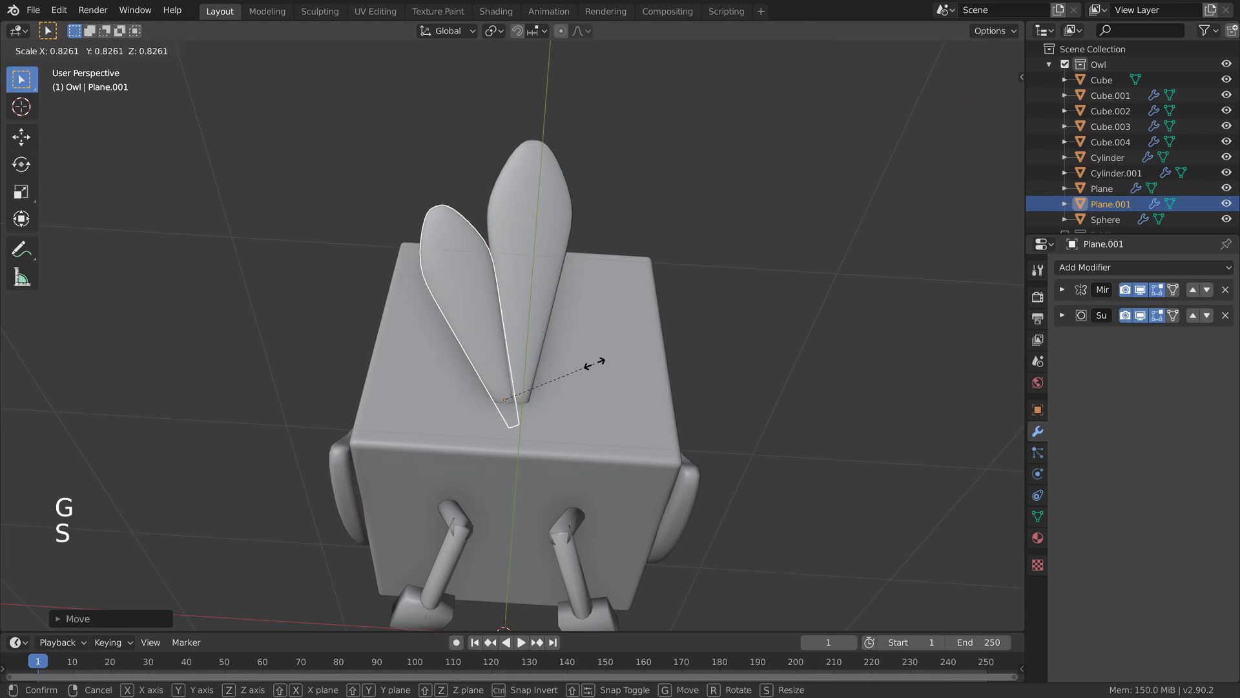
{"action": "left_click", "coordinate": [601, 371]}
{"action": "key", "text": "r"}
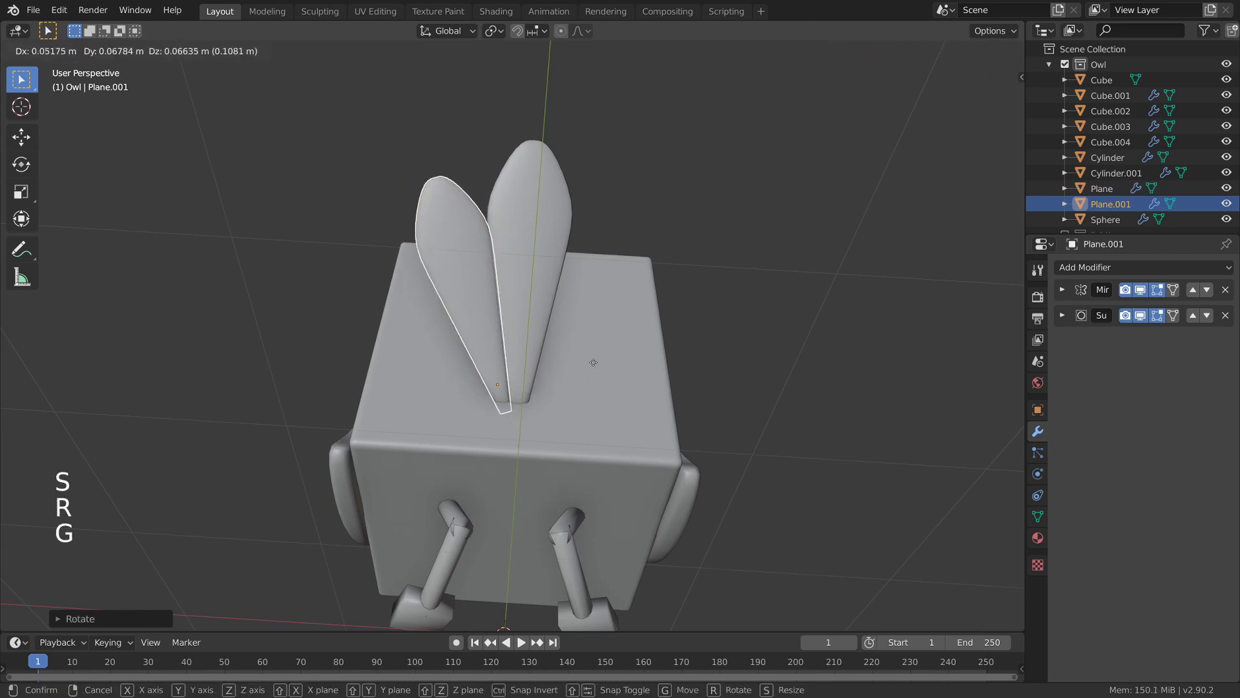
{"action": "left_click", "coordinate": [599, 365]}
{"action": "key", "text": "s"}
{"action": "left_click", "coordinate": [599, 362]}
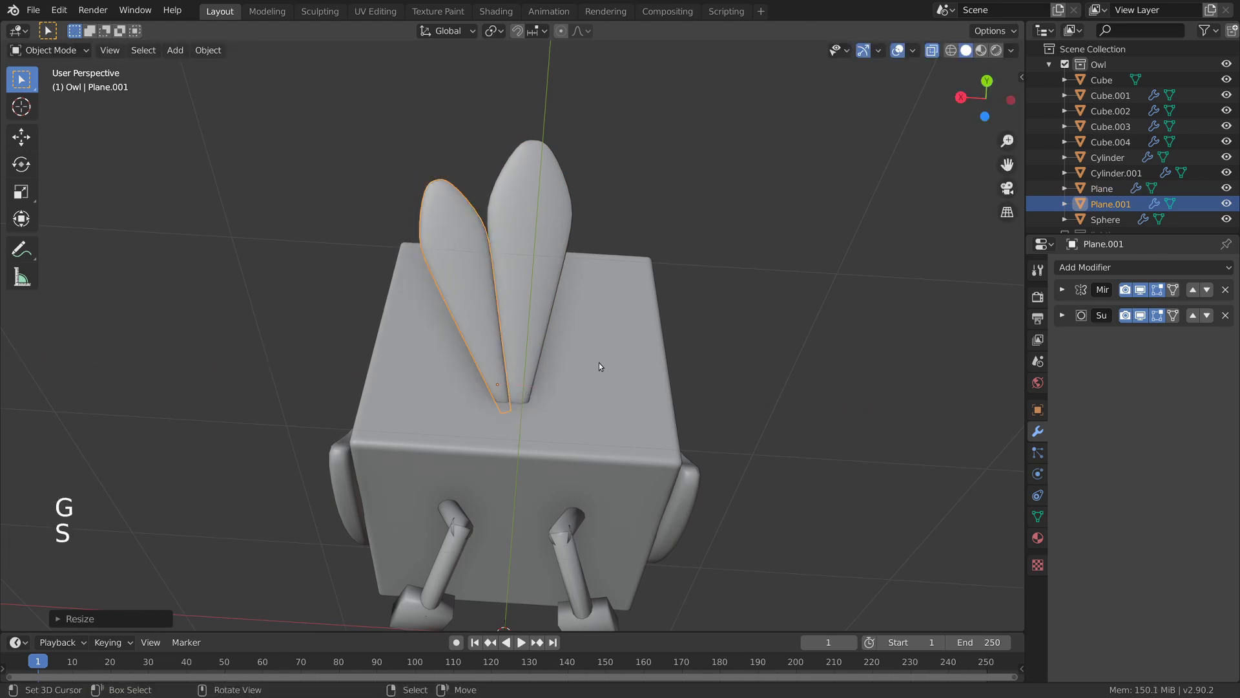
Step: Add a second Mirror modifier to the side feather, above its Subdivision modifier, using the central feather as mirror object
{"action": "left_click", "coordinate": [1095, 268]}
{"action": "left_click", "coordinate": [928, 421]}
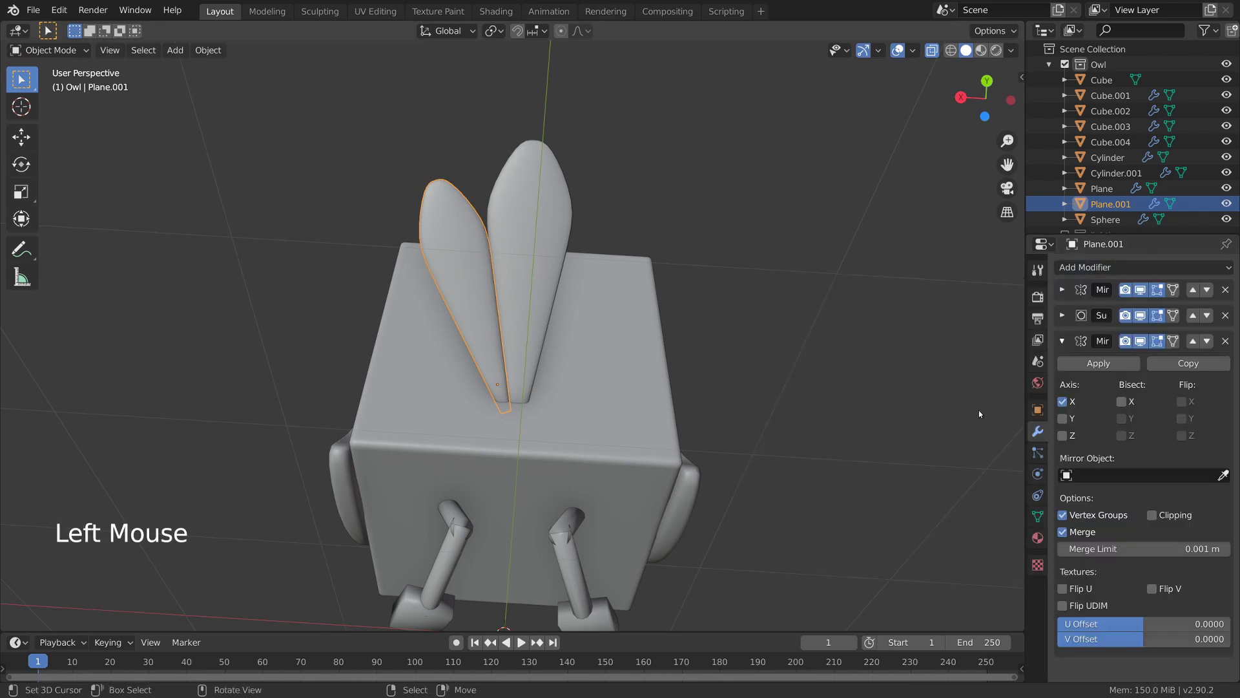
{"action": "left_click", "coordinate": [1194, 341]}
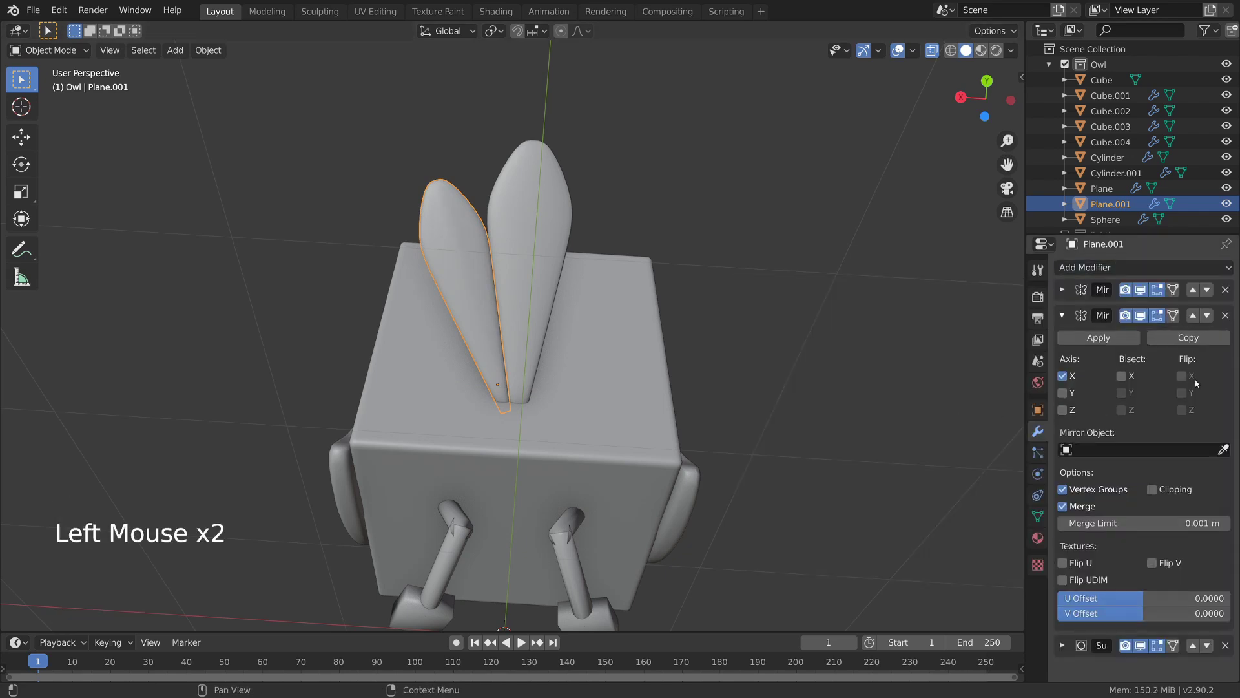
{"action": "left_click", "coordinate": [557, 216]}
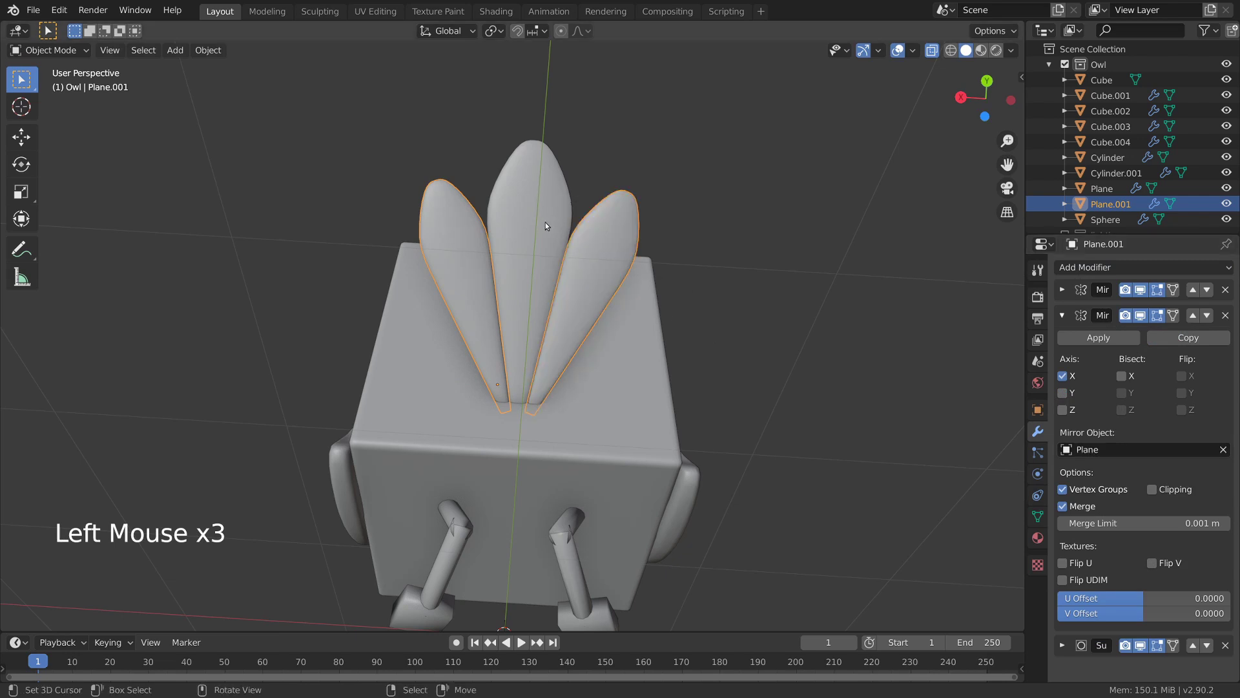
{"action": "middle_click_drag", "start_coordinate": [545, 222], "coordinate": [593, 288]}
{"action": "mouse_move", "coordinate": [593, 288]}
{"action": "middle_mouse_down", "text": "shift"}
{"action": "mouse_move", "coordinate": [587, 312]}
{"action": "mouse_move", "coordinate": [614, 301]}
{"action": "middle_mouse_up", "text": "shift"}
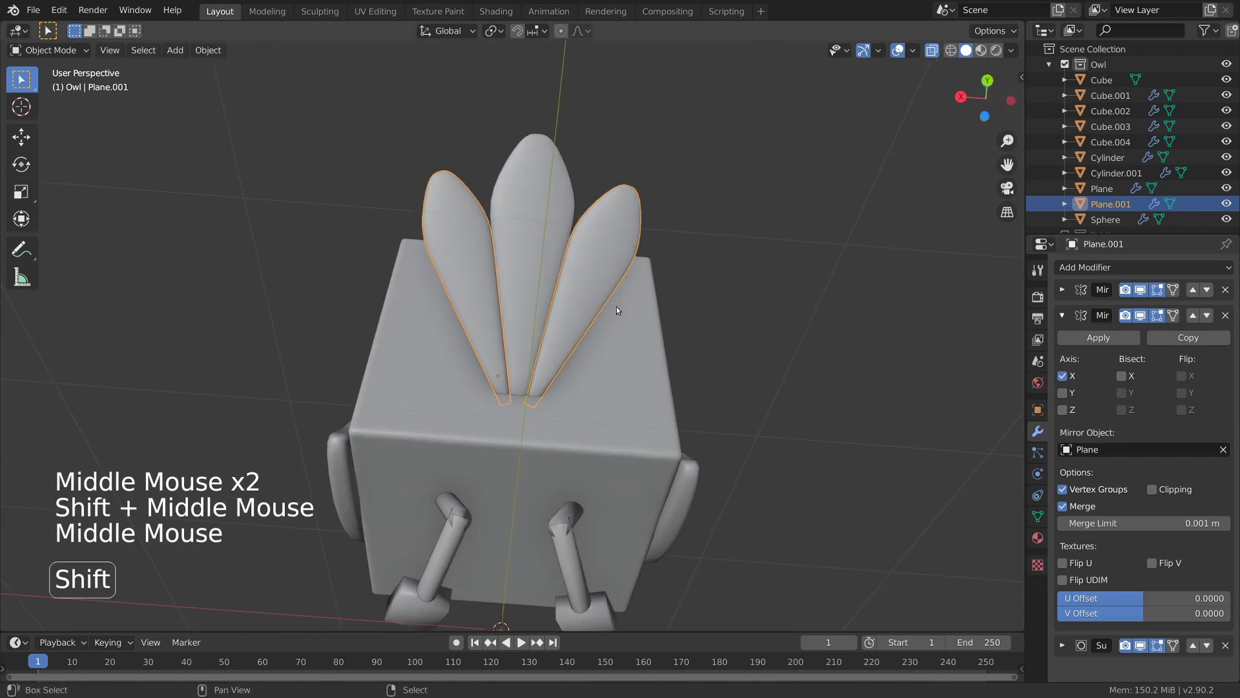
Step: Duplicate the mirrored side feathers and rotate, shrink and move the copies to form a smaller outer pair
{"action": "key", "text": "shift+d"}
{"action": "key", "text": "r"}
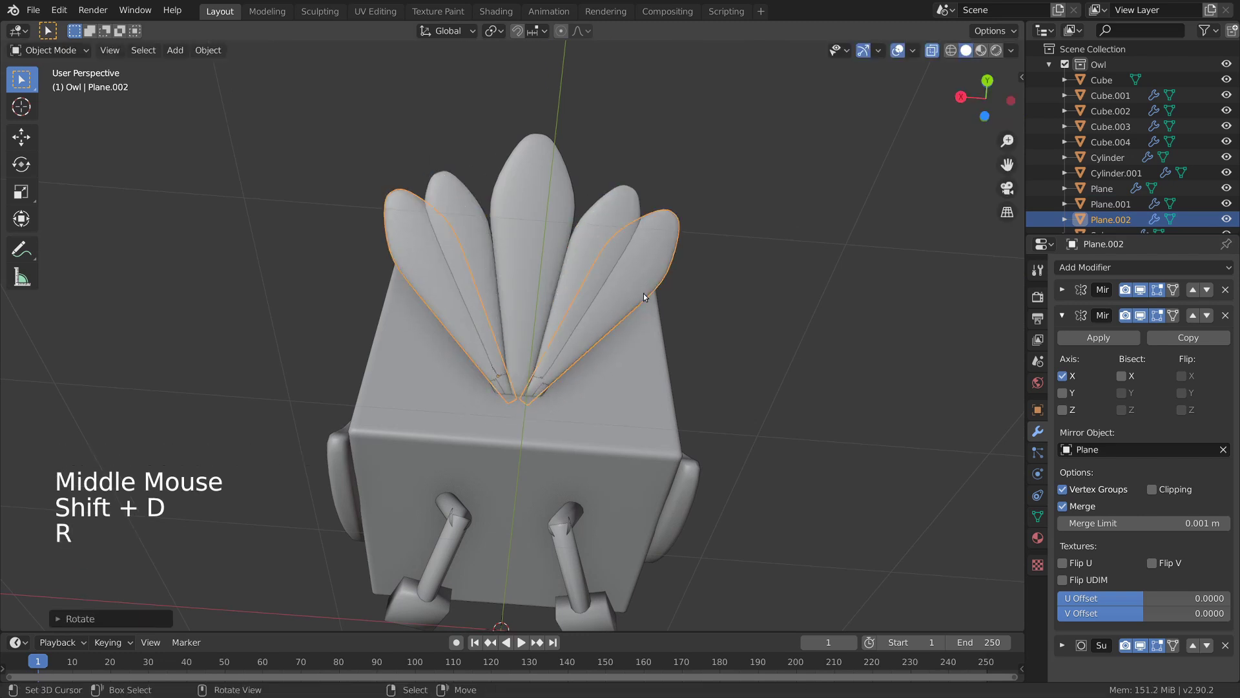
{"action": "left_click", "coordinate": [641, 296]}
{"action": "key", "text": "g"}
{"action": "key", "text": "s"}
{"action": "left_click", "coordinate": [596, 312]}
{"action": "key", "text": "g"}
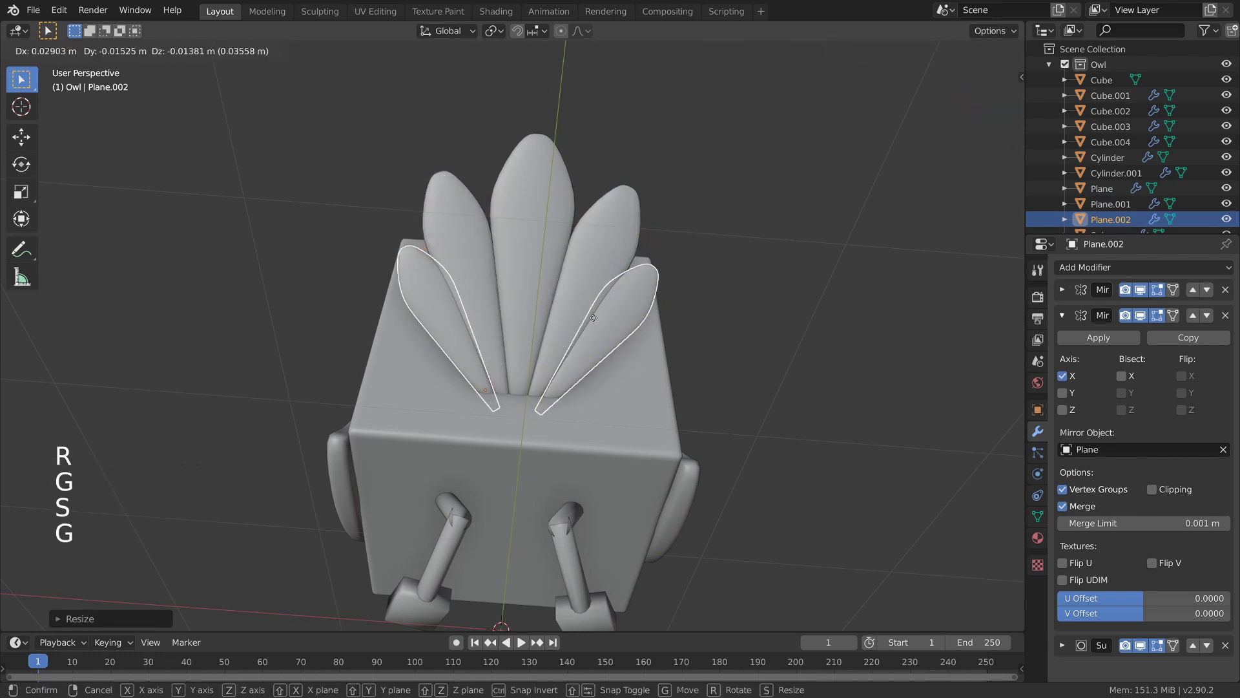
{"action": "key", "text": "g"}
{"action": "left_click", "coordinate": [606, 312]}
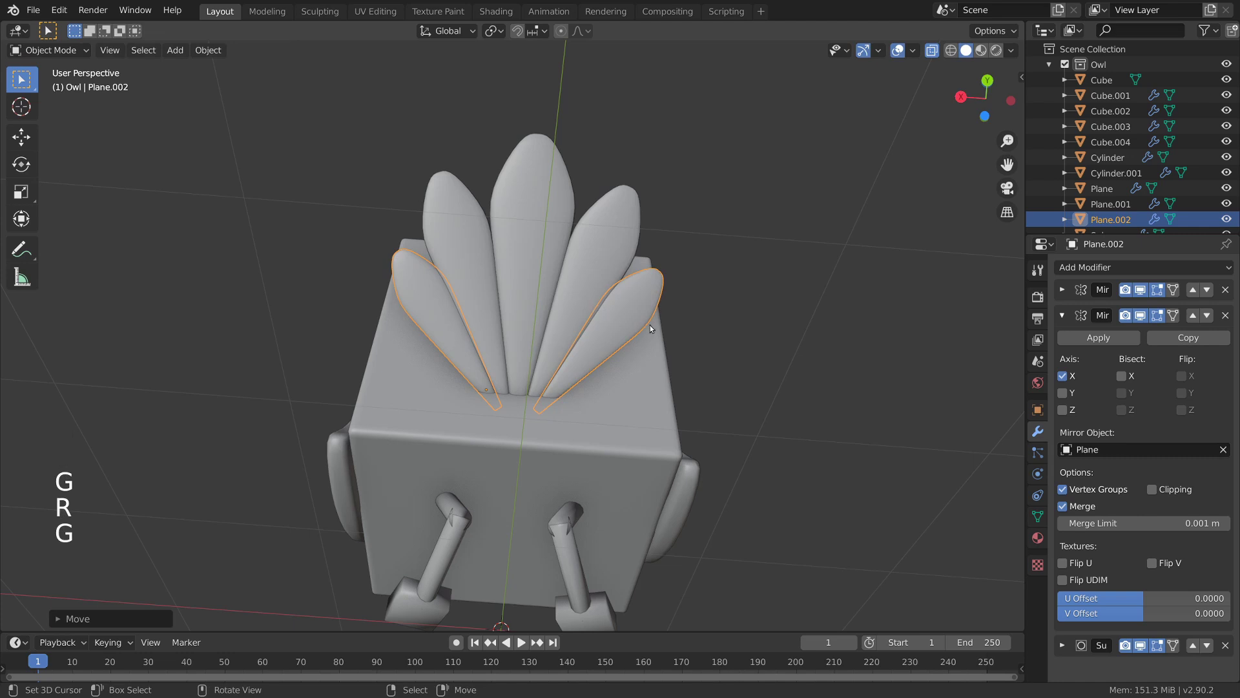
Step: Shorten the outer feather pair to about 0.81 along local Y, adjust its position and clear the selection
{"action": "key", "text": "s"}
{"action": "key", "text": "z"}
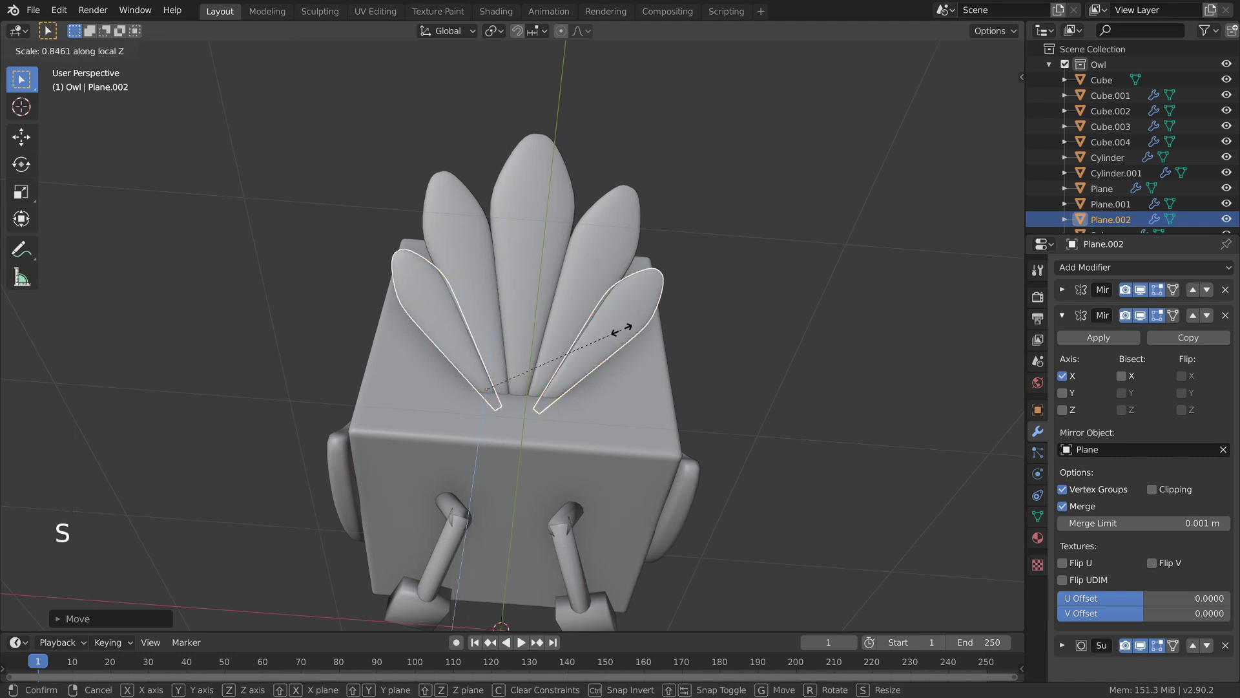
{"action": "key", "text": "z"}
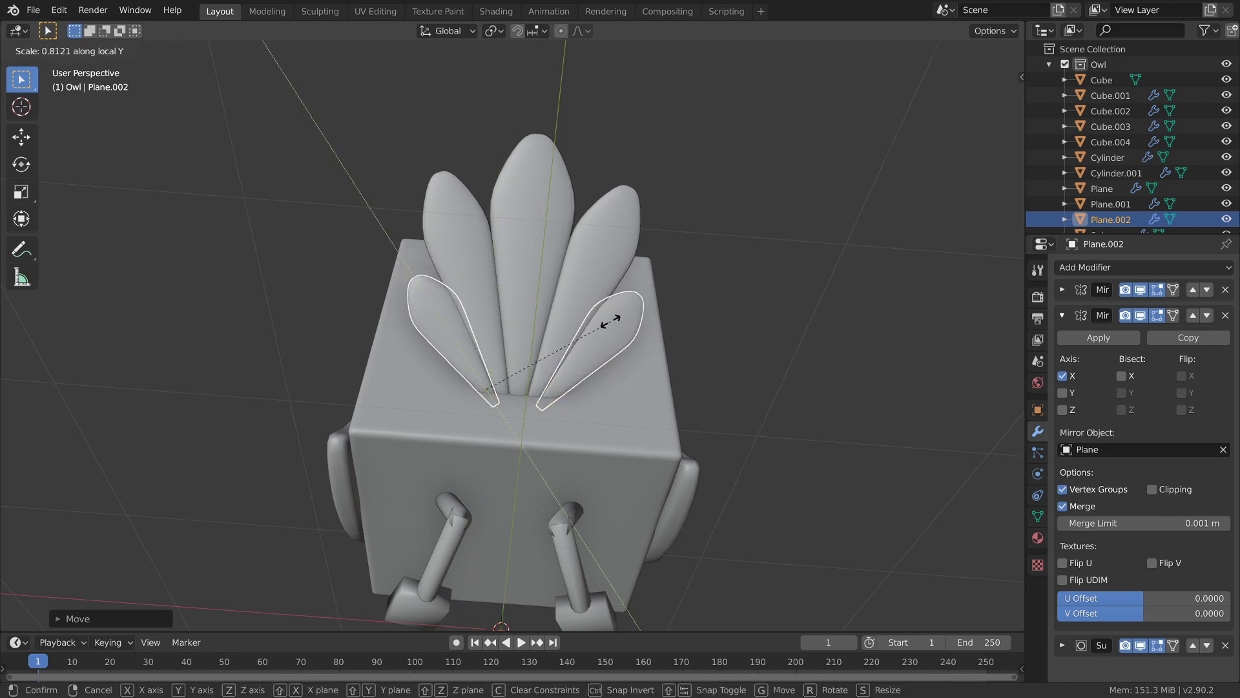
{"action": "left_click", "coordinate": [610, 321]}
{"action": "key", "text": "g"}
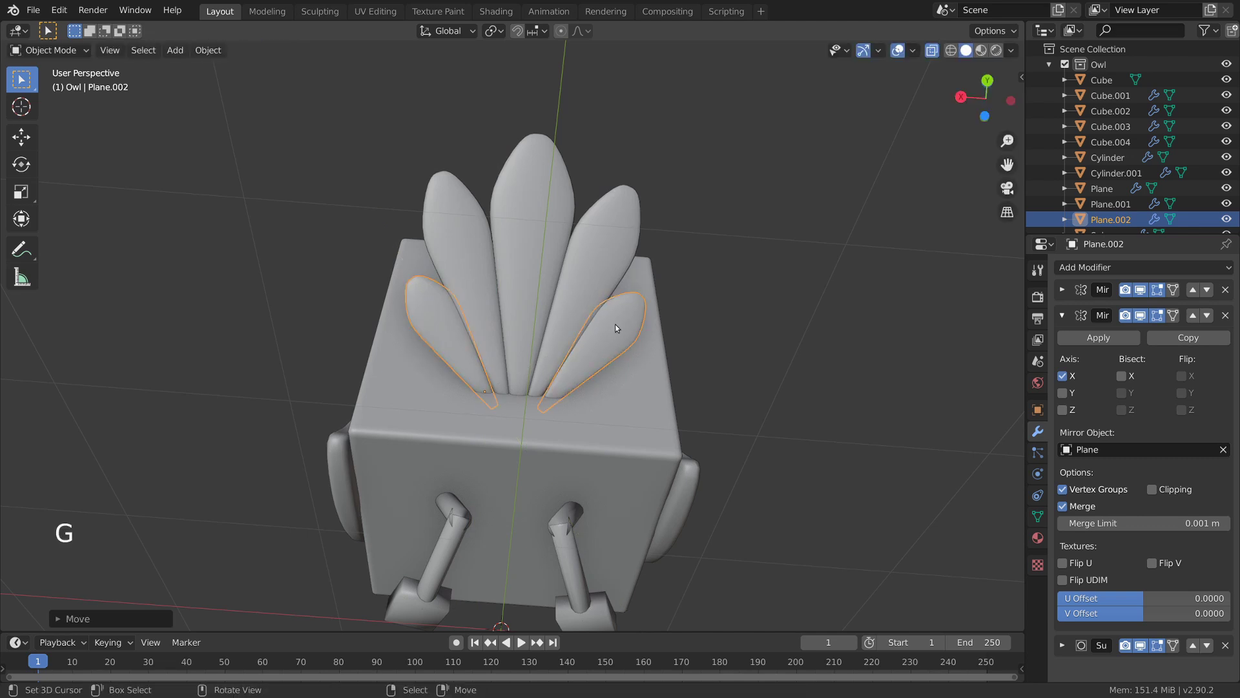
{"action": "middle_click_drag", "start_coordinate": [613, 323], "coordinate": [743, 446]}
{"action": "key", "text": "alt+a"}
Step: Select the owl's face, eyes and beak together, reposition them against the body's front and clear the selection
{"action": "middle_click_drag", "start_coordinate": [743, 446], "coordinate": [536, 323]}
{"action": "middle_click_drag", "start_coordinate": [536, 323], "coordinate": [465, 400]}
{"action": "middle_click", "coordinate": [514, 437], "text": "alt"}
{"action": "middle_click_drag", "start_coordinate": [465, 401], "coordinate": [492, 396]}
{"action": "middle_click_drag", "start_coordinate": [493, 396], "coordinate": [581, 582], "text": "shift"}
{"action": "right_click", "coordinate": [464, 331]}
{"action": "right_click", "coordinate": [439, 382], "text": "shift"}
{"action": "right_click", "coordinate": [486, 381], "text": "shift"}
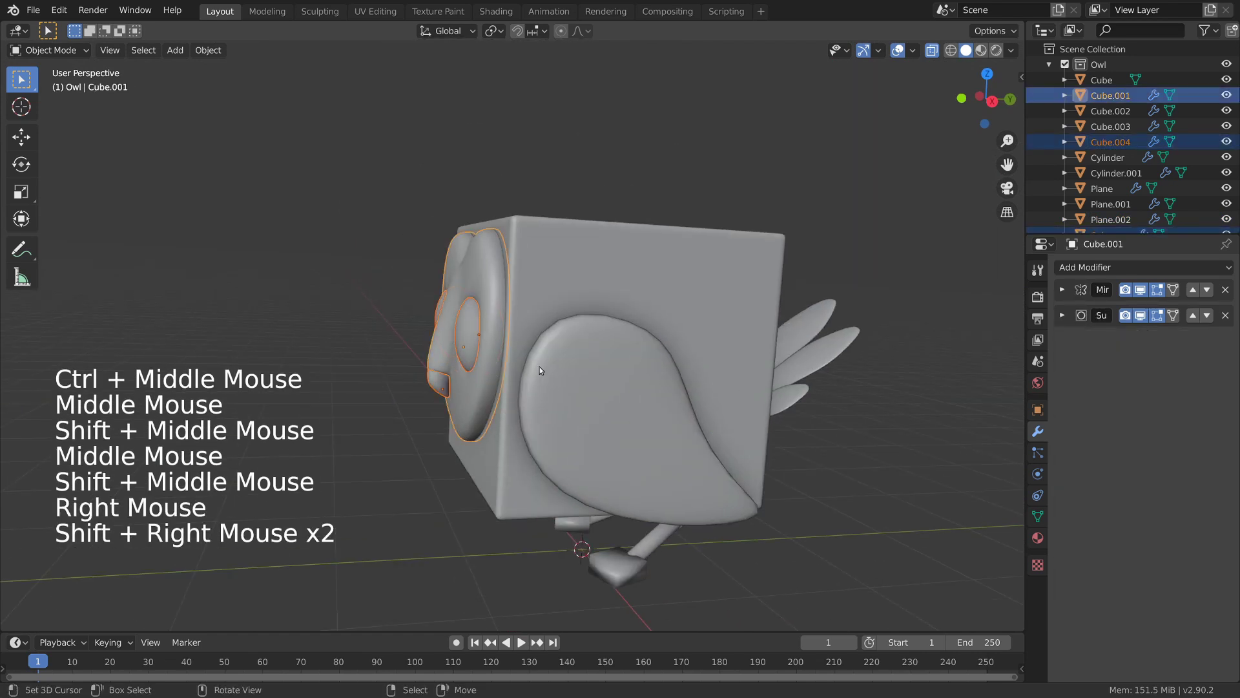
{"action": "middle_click_drag", "start_coordinate": [540, 366], "coordinate": [518, 354]}
{"action": "key", "text": "g"}
{"action": "left_click", "coordinate": [530, 366]}
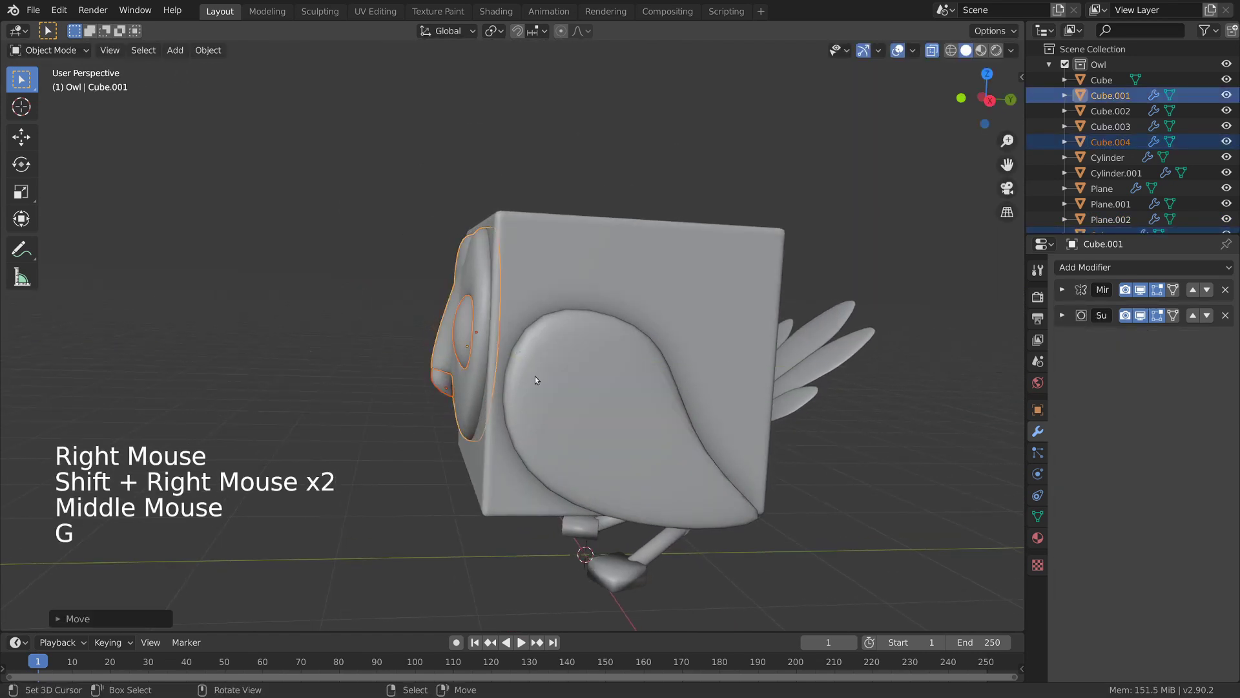
{"action": "key", "text": "alt+a"}
Step: Apply the Subdivision Surface modifier on the owl's beak
{"action": "middle_click_drag", "start_coordinate": [513, 382], "coordinate": [569, 472]}
{"action": "middle_click_drag", "start_coordinate": [569, 471], "coordinate": [836, 300], "text": "ctrl"}
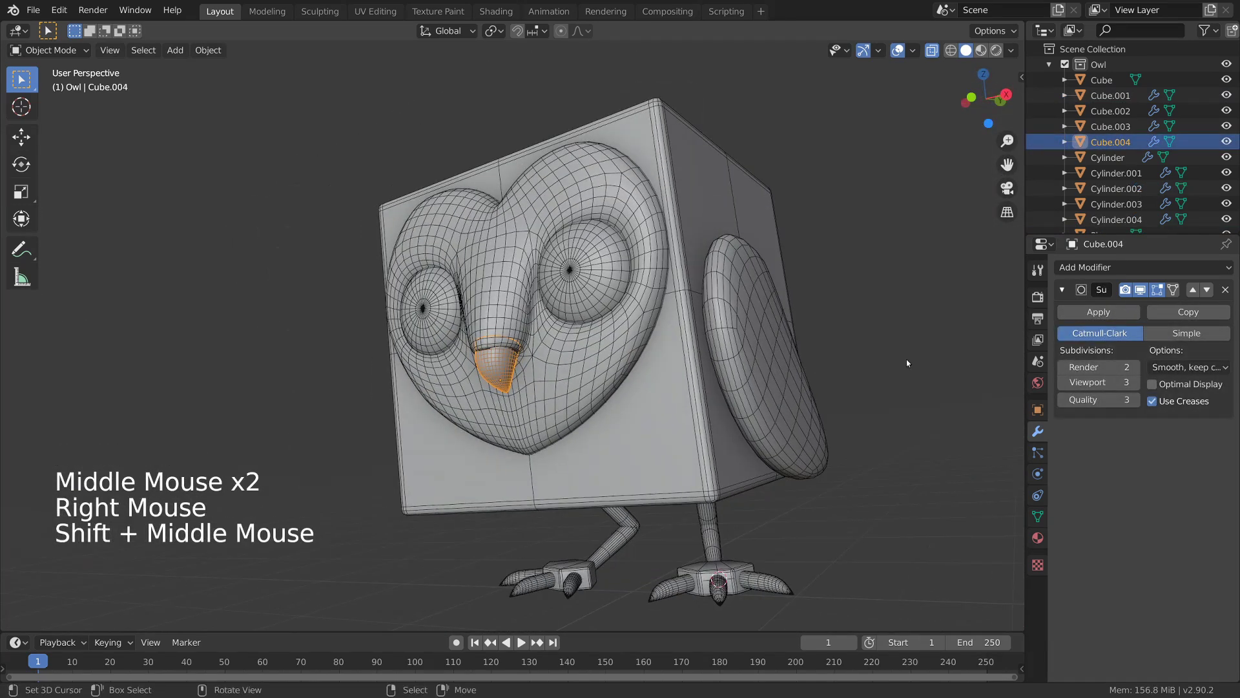
{"action": "left_click", "coordinate": [1098, 312]}
Step: Select the owl's upper leg cylinder beneath the body
{"action": "middle_click_drag", "start_coordinate": [823, 390], "coordinate": [749, 361]}
{"action": "middle_click_drag", "start_coordinate": [749, 361], "coordinate": [678, 271], "text": "shift"}
{"action": "right_click", "coordinate": [668, 343]}
{"action": "middle_click_drag", "start_coordinate": [668, 343], "coordinate": [730, 381]}
{"action": "middle_click_drag", "start_coordinate": [730, 381], "coordinate": [568, 538], "text": "ctrl"}
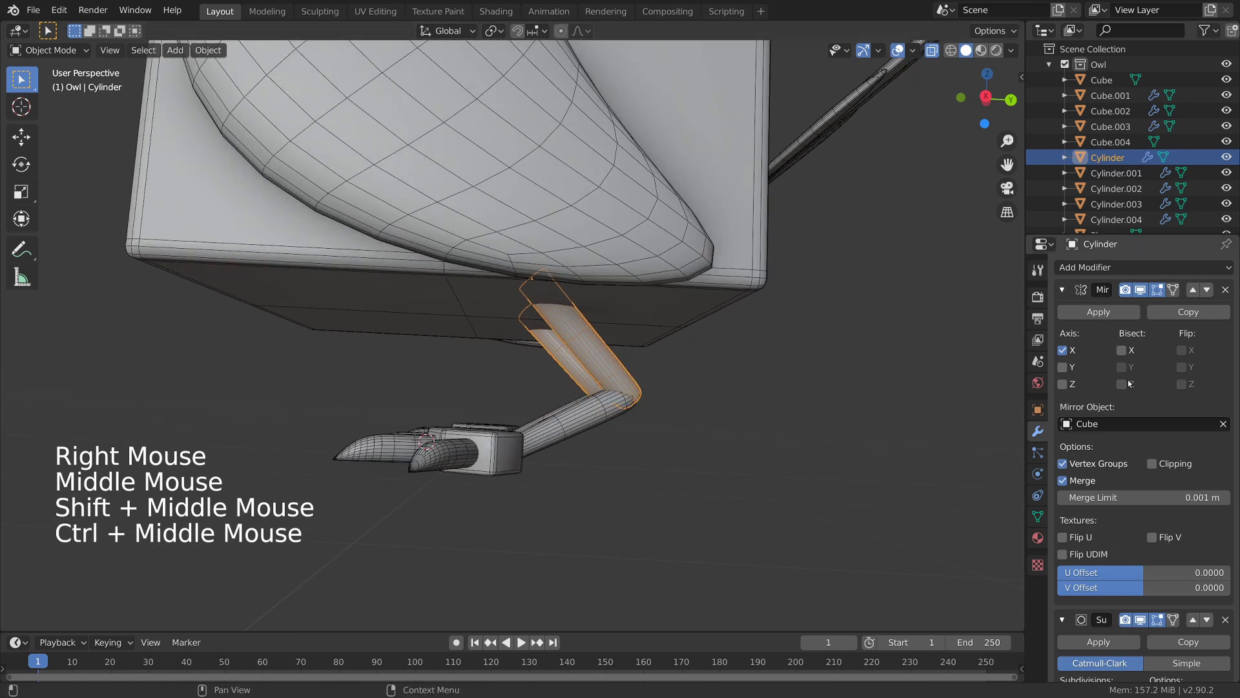